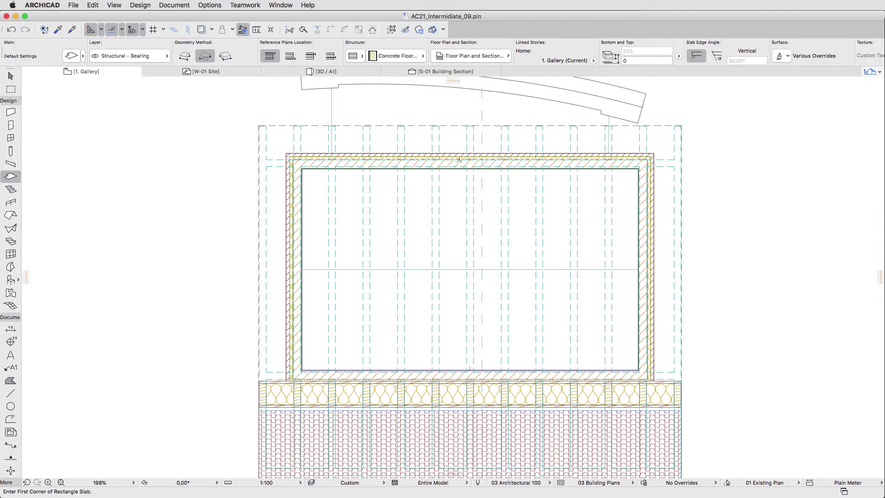
Show the whole S-01 Building Section, then zoom in on the gallery slab's junction with the walls
{"action": "left_click", "coordinate": [474, 71]}
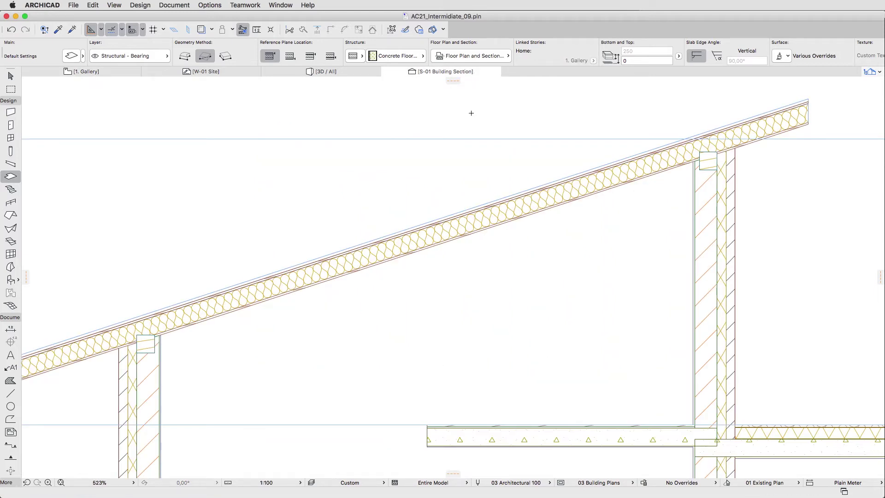
{"action": "key", "text": "super+apostrophe"}
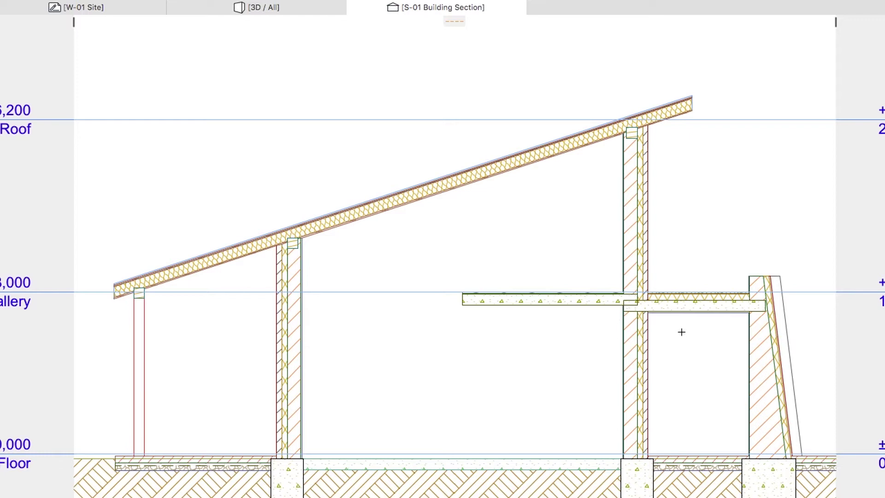
{"action": "scroll", "coordinate": [681, 331], "scroll_direction": "up", "scroll_amount": 3}
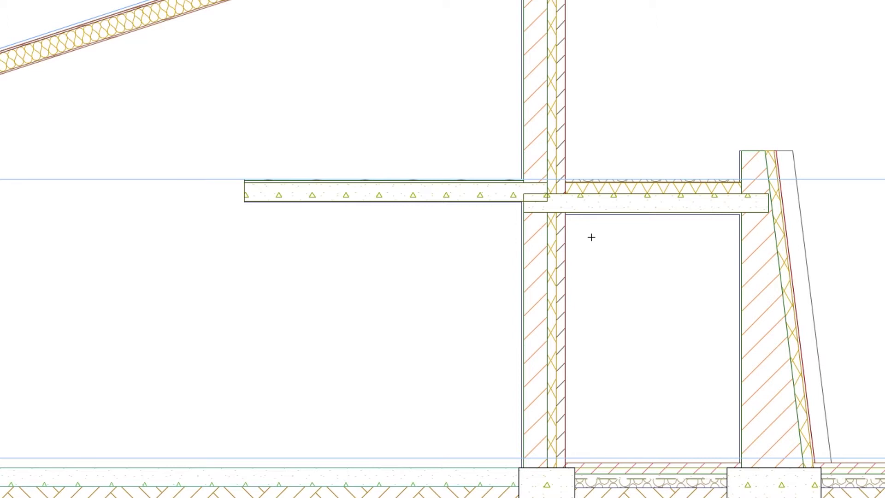
Set the gallery slab's Flat Roof composite to 195 mm Fiber Hard insulation and 35 mm gravel
{"action": "left_click", "coordinate": [592, 213]}
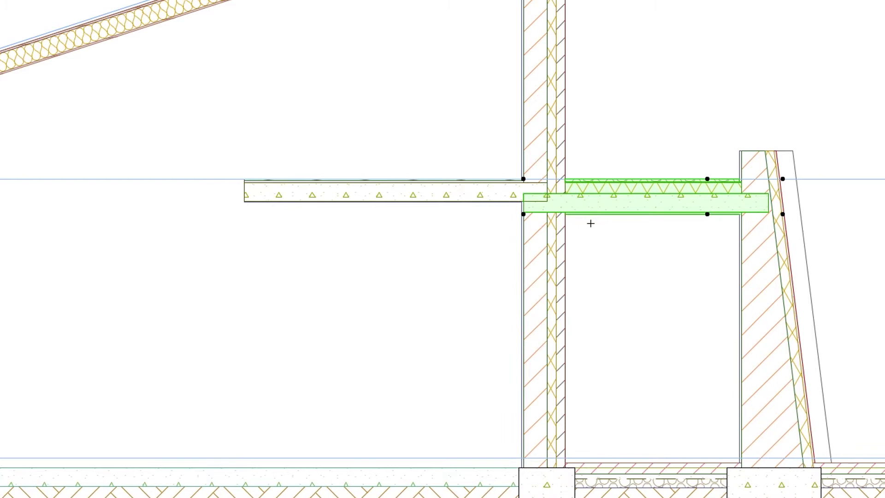
{"action": "right_click", "coordinate": [589, 224]}
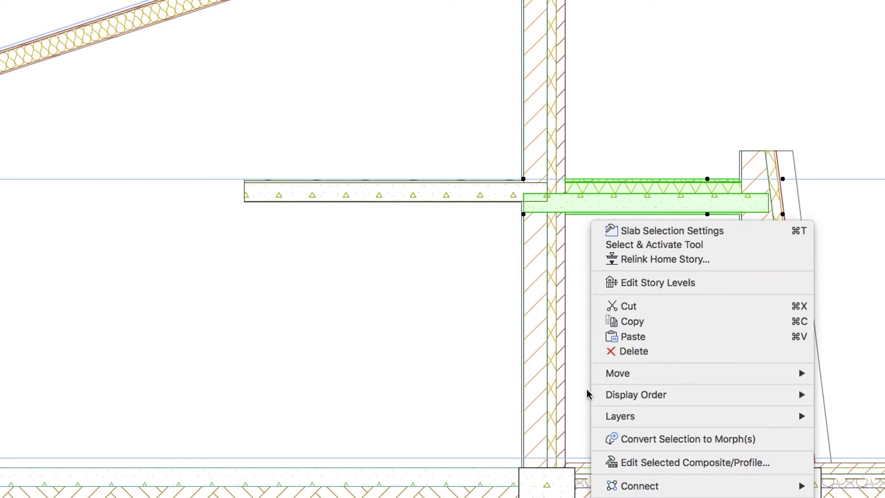
{"action": "left_click", "coordinate": [597, 461]}
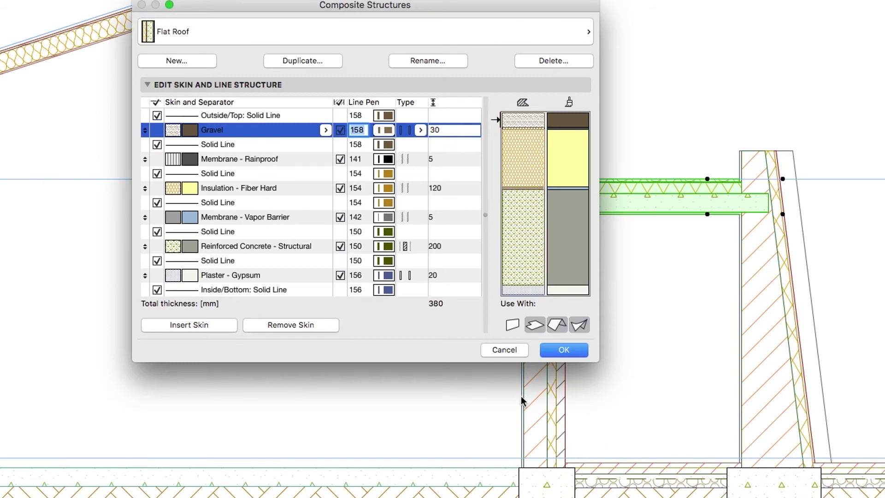
{"action": "left_click", "coordinate": [447, 188]}
{"action": "type", "text": "195"}
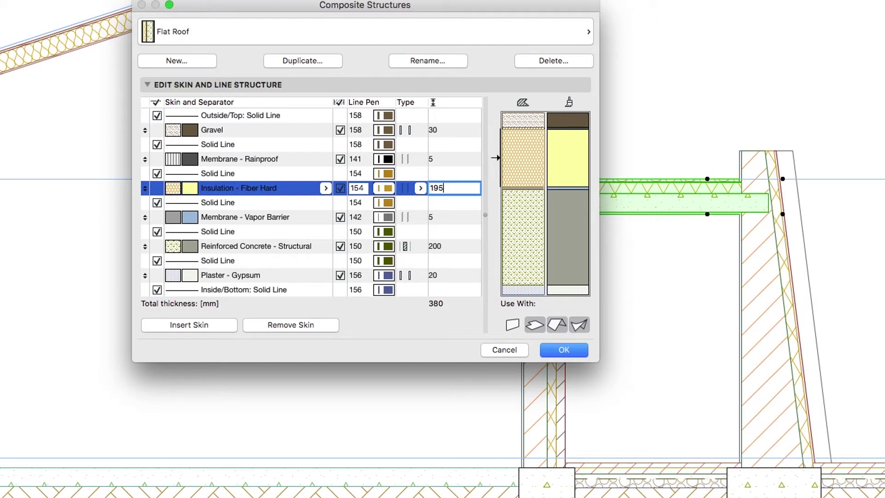
{"action": "key", "text": "Return"}
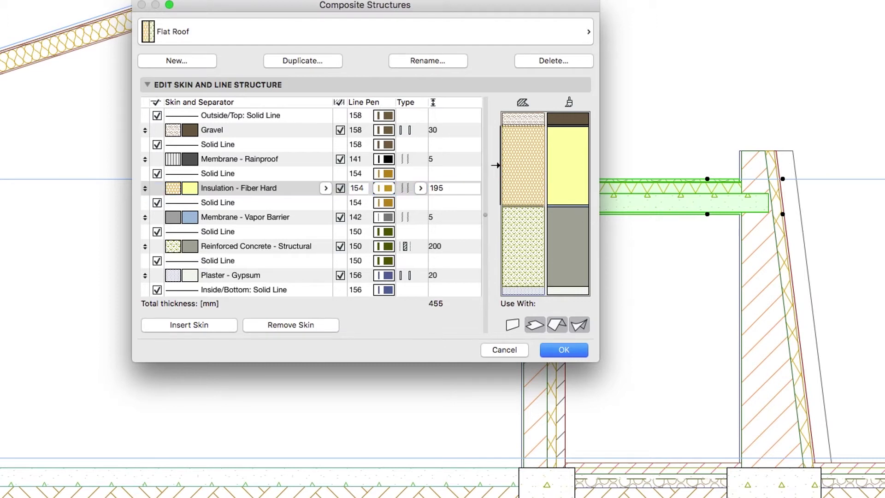
{"action": "left_click", "coordinate": [443, 131]}
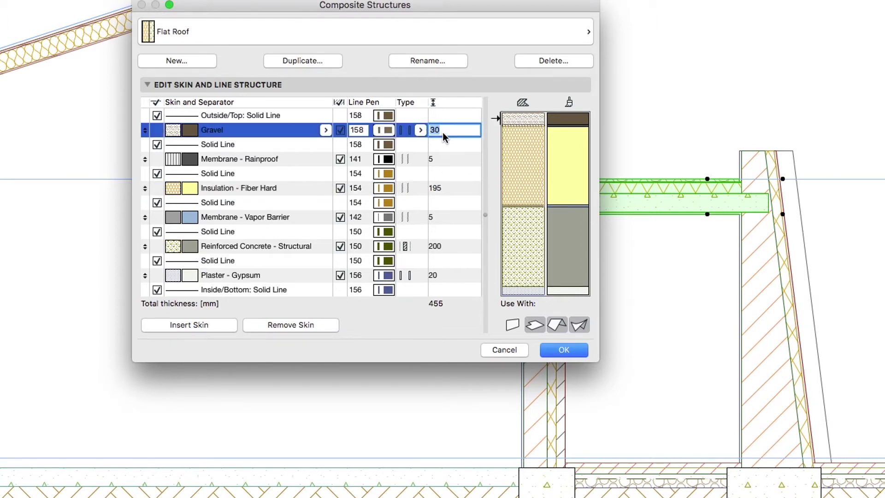
{"action": "type", "text": "35"}
{"action": "key", "text": "Return"}
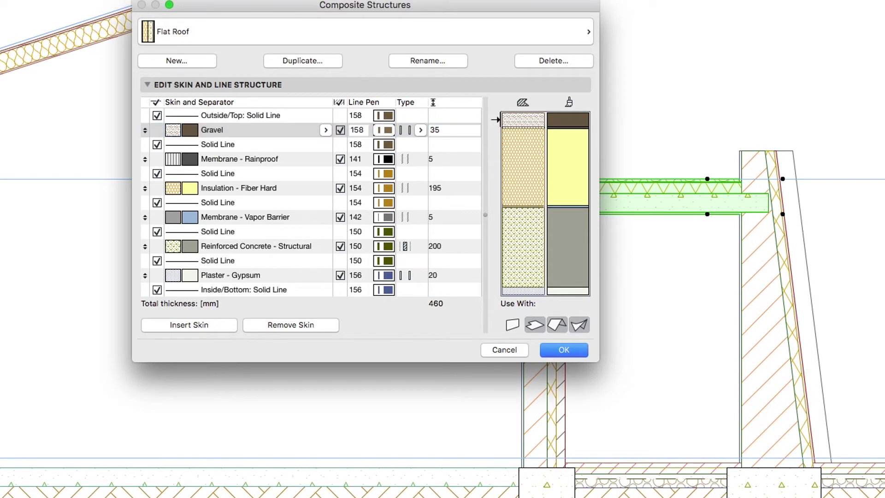
{"action": "left_click", "coordinate": [578, 351]}
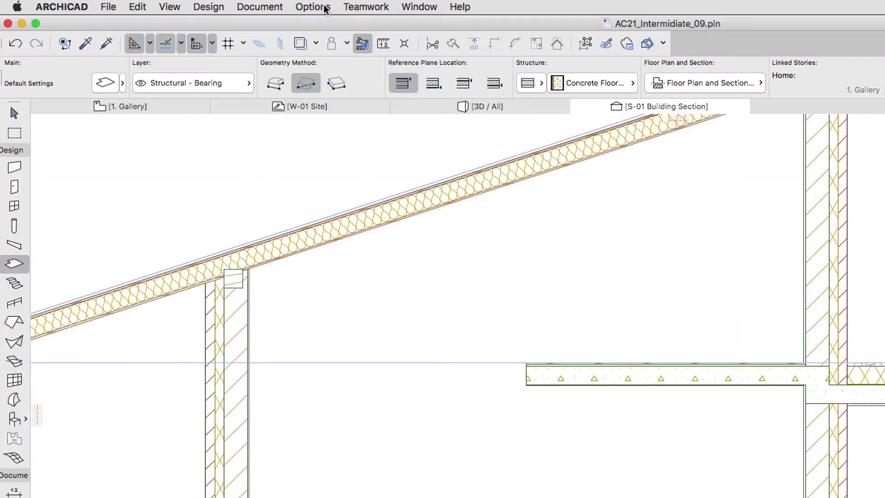
In Building Materials, give Insulation - Fiber Hard an intersection priority of 645
{"action": "left_click", "coordinate": [326, 8]}
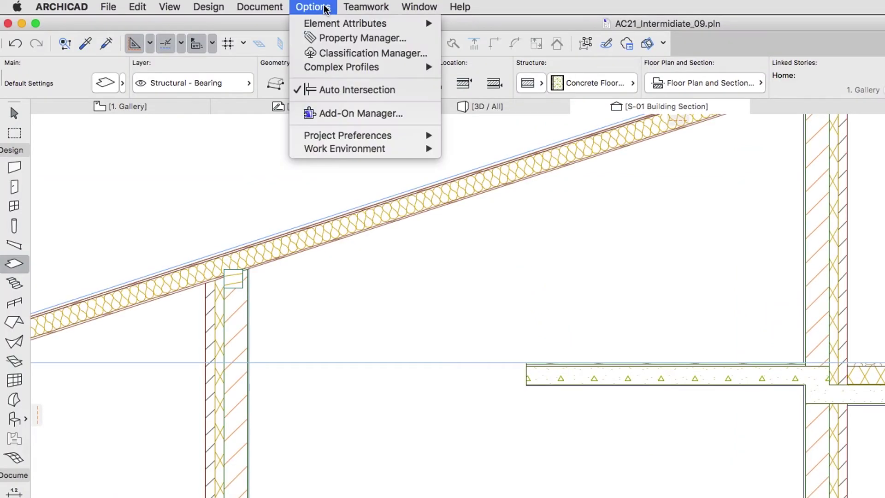
{"action": "mouse_move", "coordinate": [330, 26]}
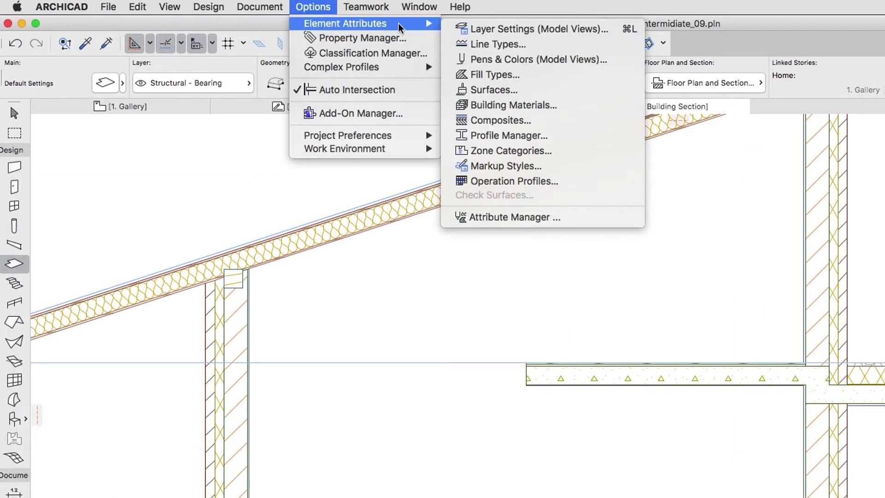
{"action": "left_click", "coordinate": [484, 110]}
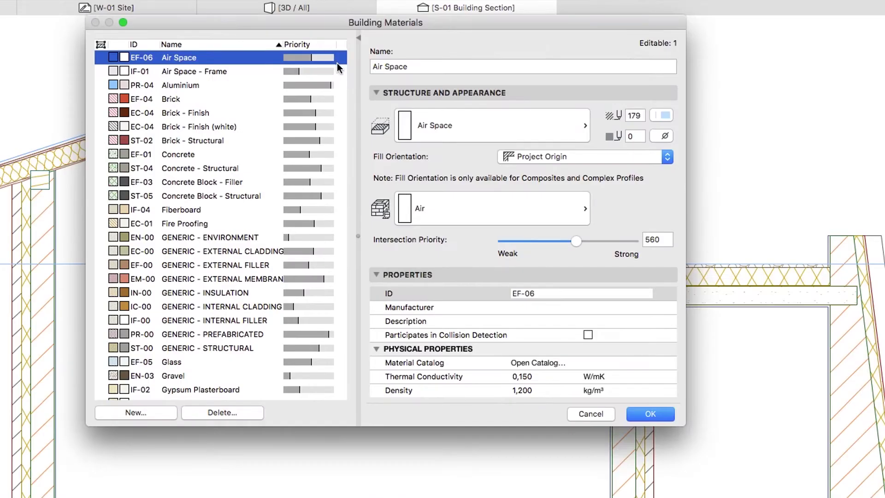
{"action": "left_click_drag", "start_coordinate": [341, 66], "coordinate": [340, 140]}
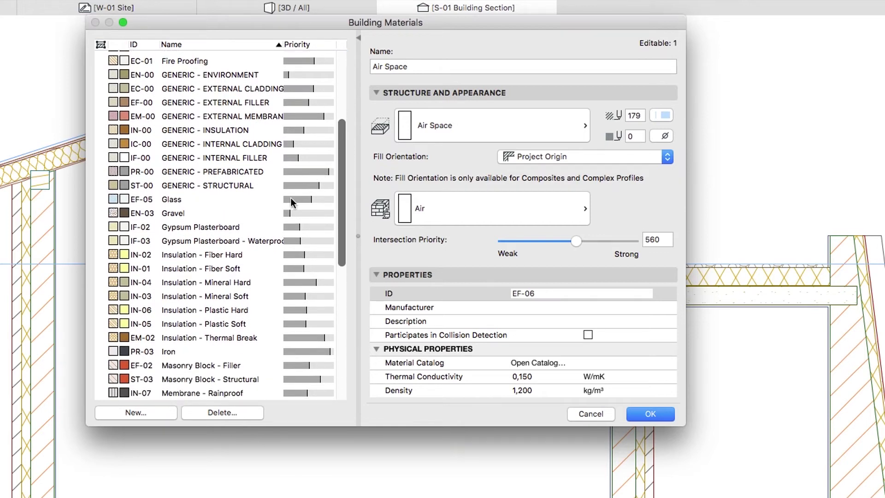
{"action": "left_click", "coordinate": [267, 255]}
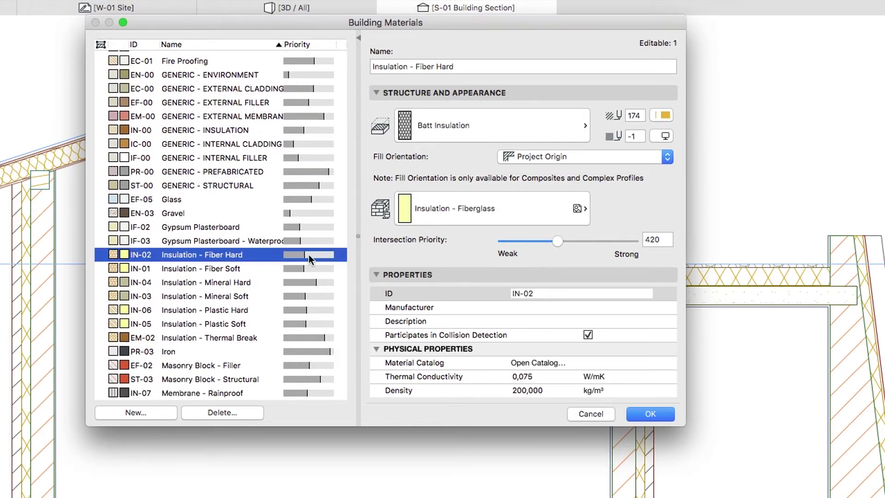
{"action": "double_click", "coordinate": [652, 240]}
{"action": "type", "text": "645"}
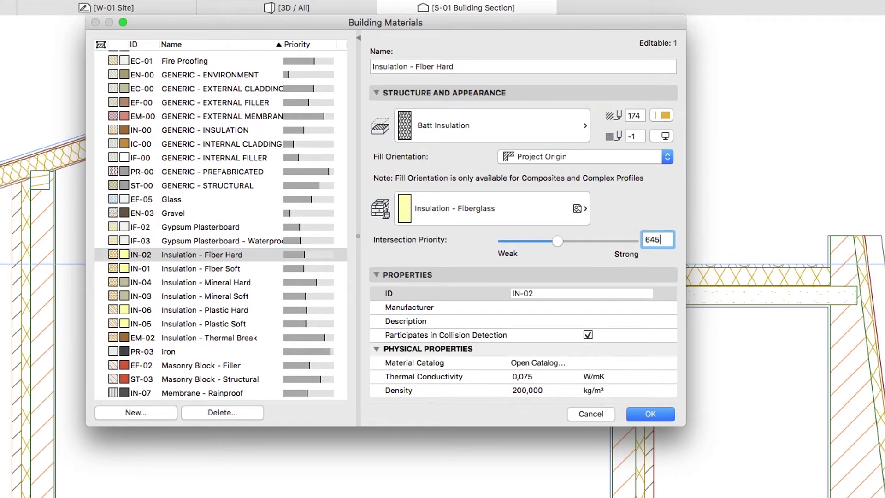
{"action": "left_click", "coordinate": [638, 409]}
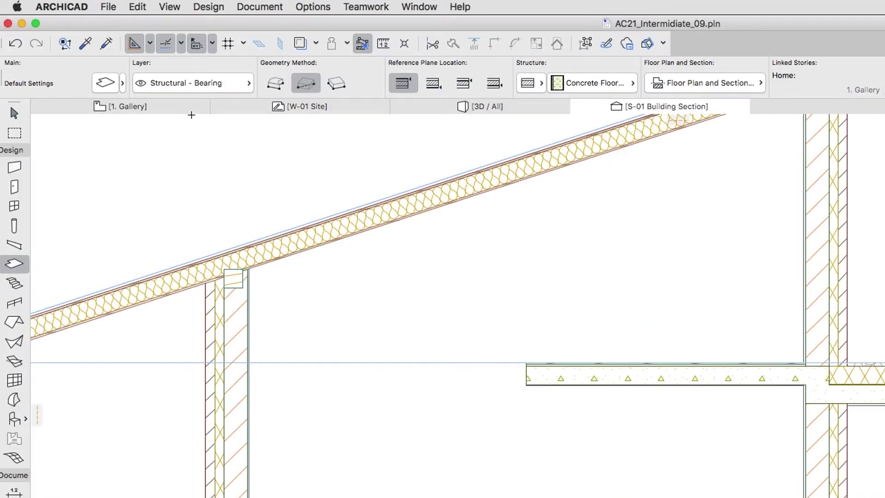
Switch the plan view to the 0. Ground Floor story
{"action": "right_click", "coordinate": [187, 110]}
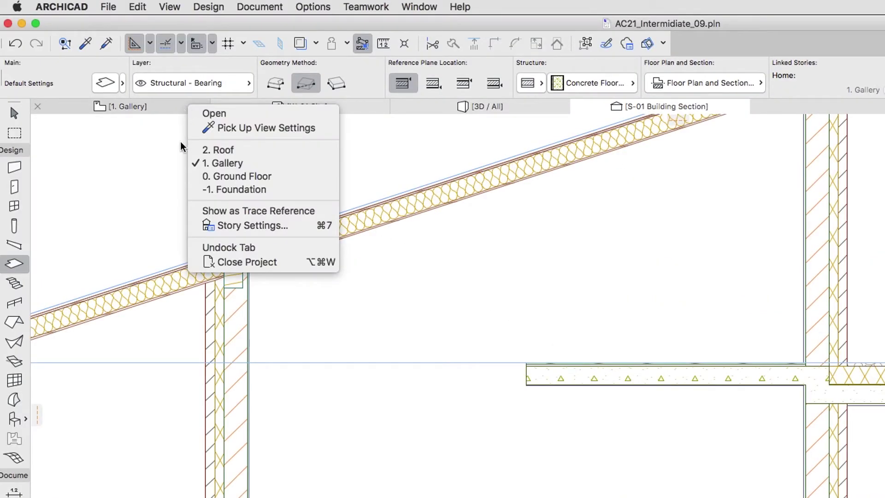
{"action": "left_click", "coordinate": [192, 177]}
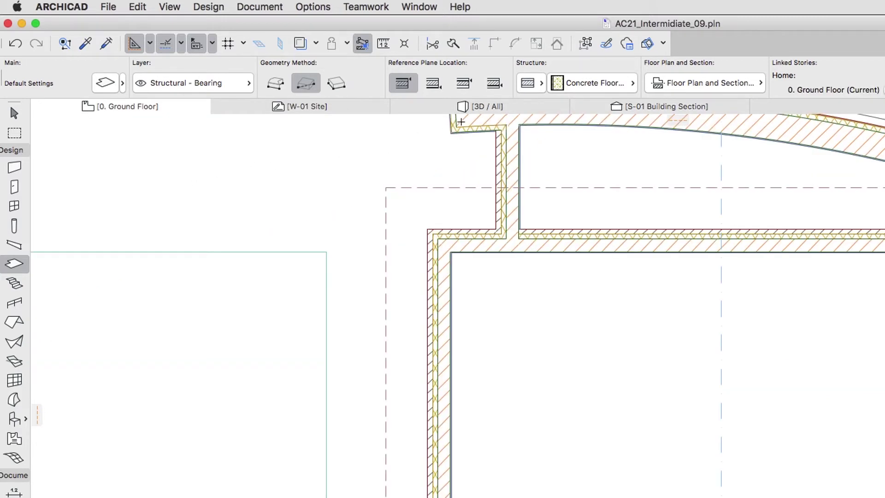
{"action": "left_click", "coordinate": [585, 43]}
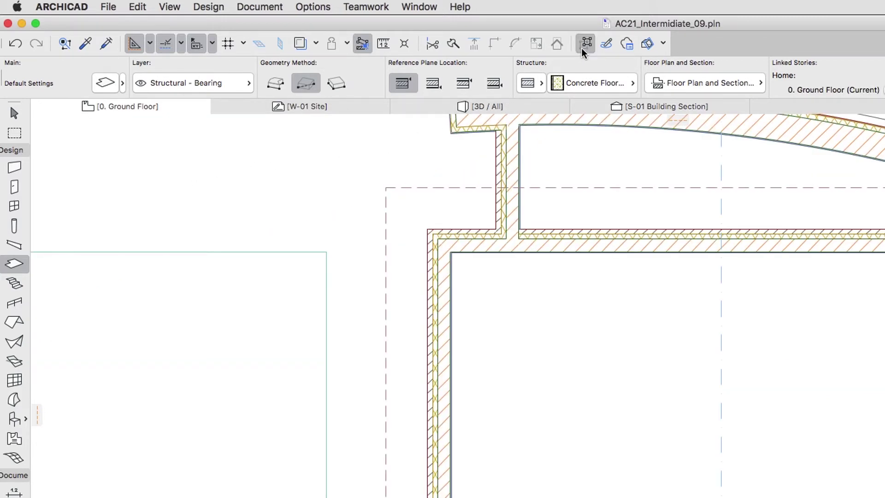
Trim the wall above the large room at both ends to its left and right side walls
{"action": "left_click", "coordinate": [596, 233], "text": "shift"}
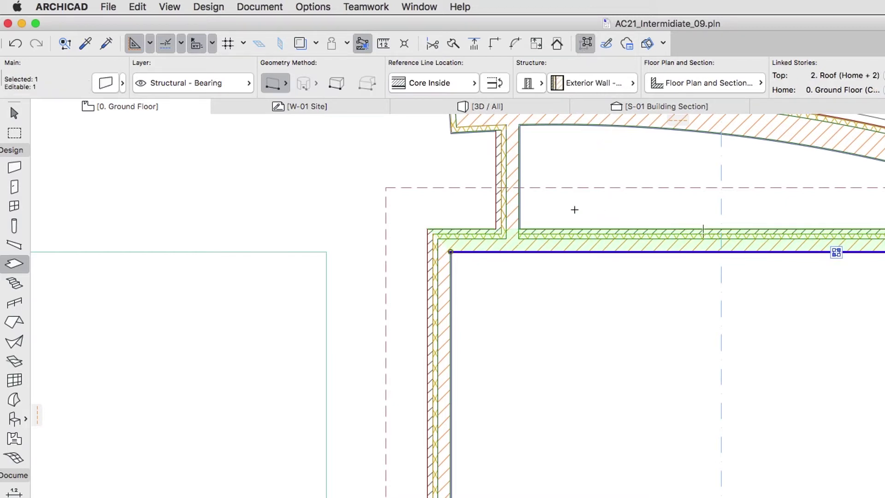
{"action": "left_click", "coordinate": [454, 44]}
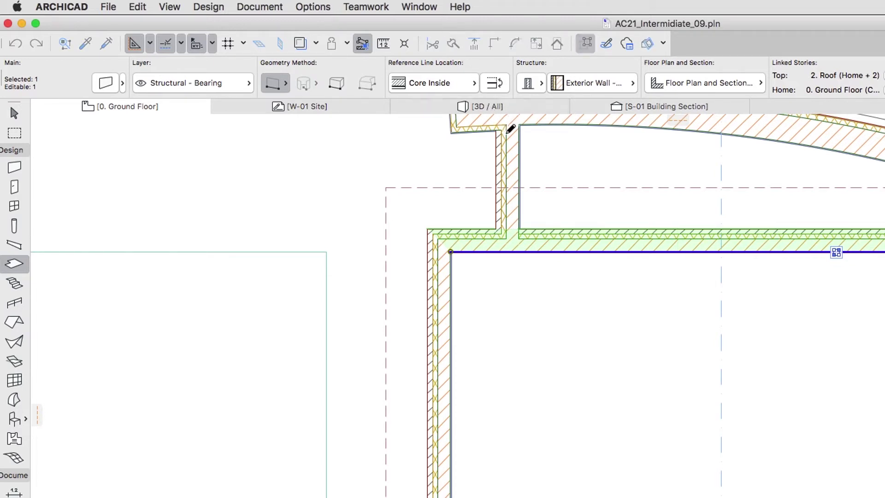
{"action": "left_click", "coordinate": [511, 135]}
{"action": "left_click", "coordinate": [453, 44]}
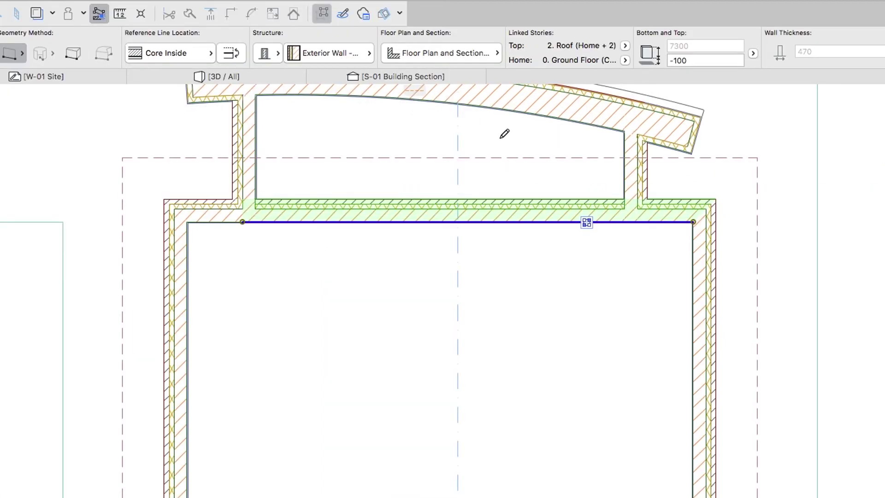
{"action": "left_click", "coordinate": [639, 179]}
{"action": "left_click", "coordinate": [602, 184]}
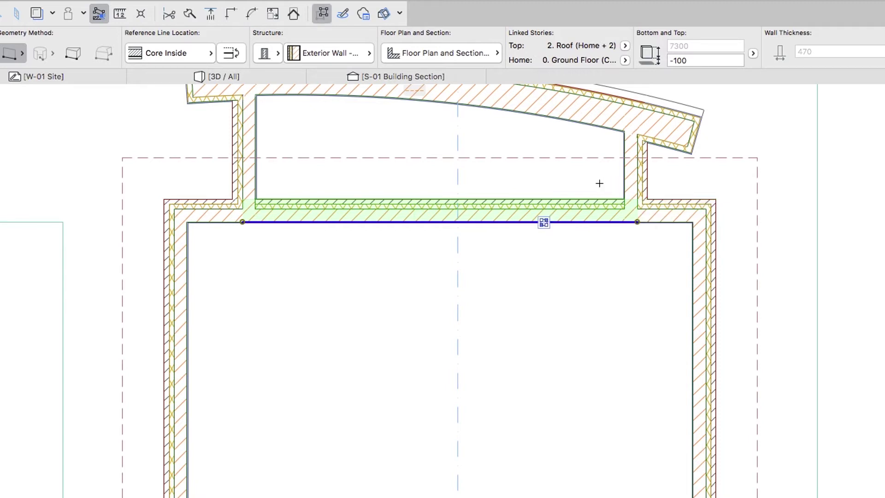
{"action": "key", "text": "Escape"}
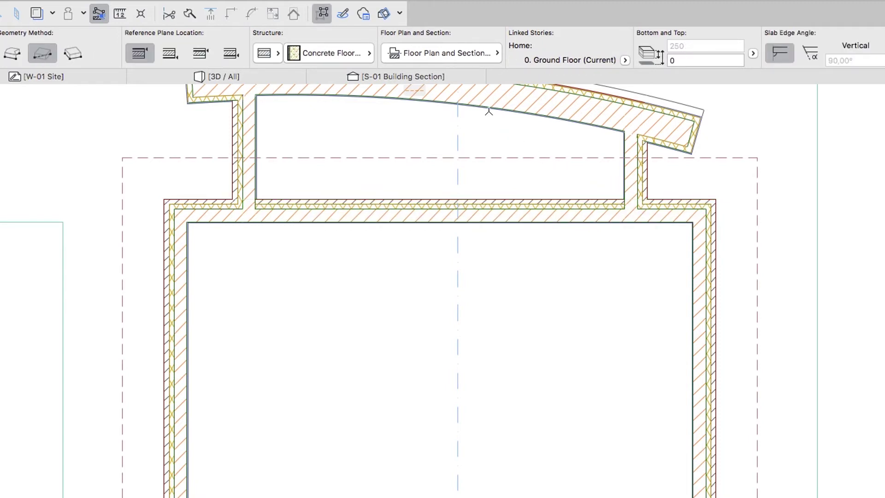
In S-01, set the gallery wall to Not Linked top, 4440 height, 1. Gallery home story, -240 offset
{"action": "left_click", "coordinate": [463, 76]}
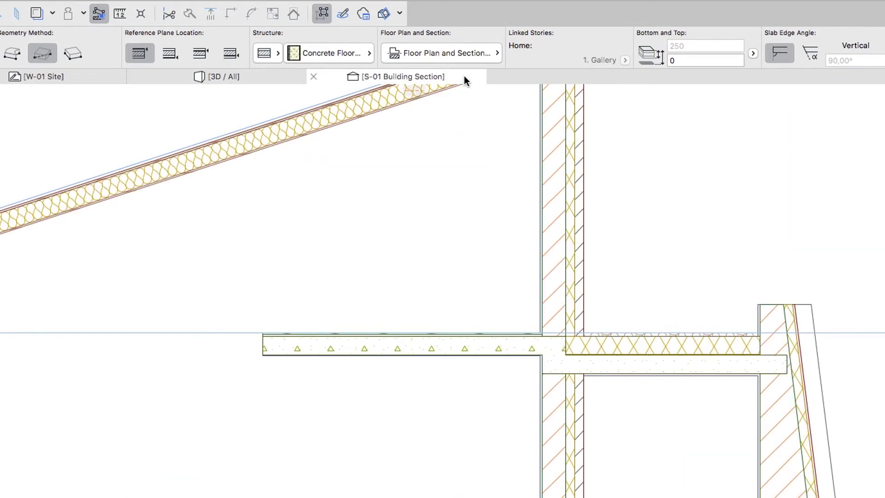
{"action": "left_click", "coordinate": [552, 118]}
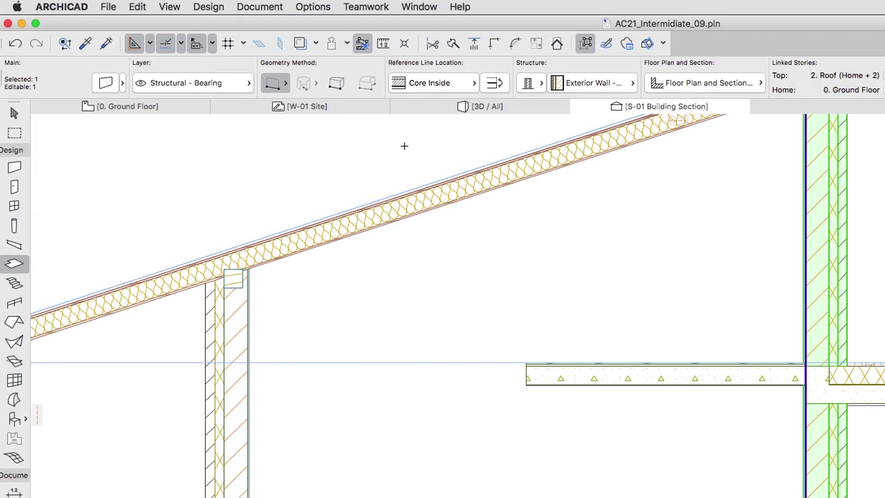
{"action": "left_click", "coordinate": [112, 88]}
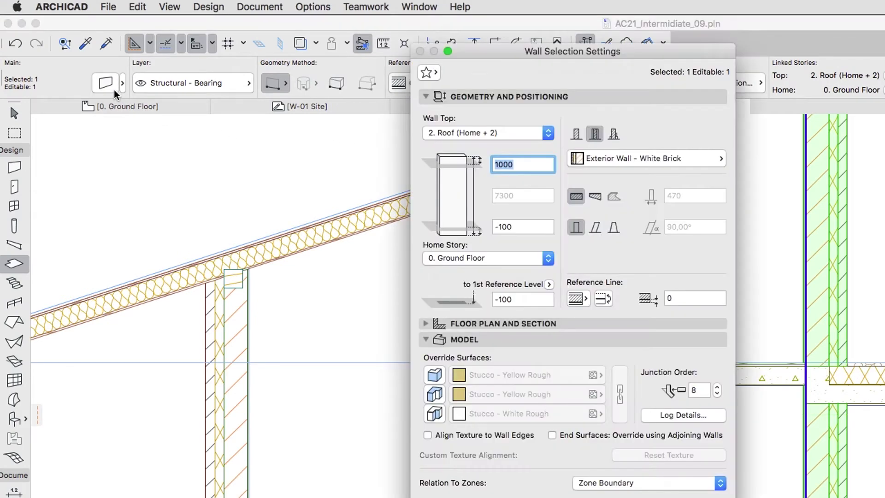
{"action": "left_click", "coordinate": [433, 135]}
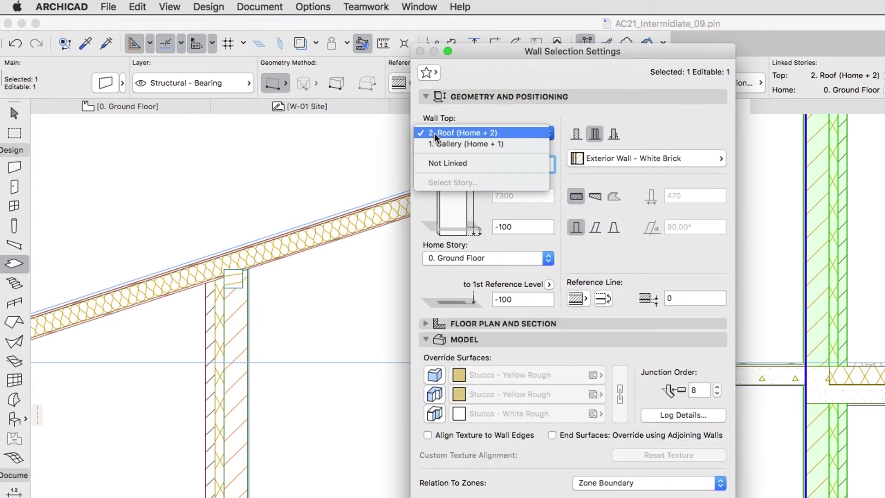
{"action": "left_click", "coordinate": [433, 165]}
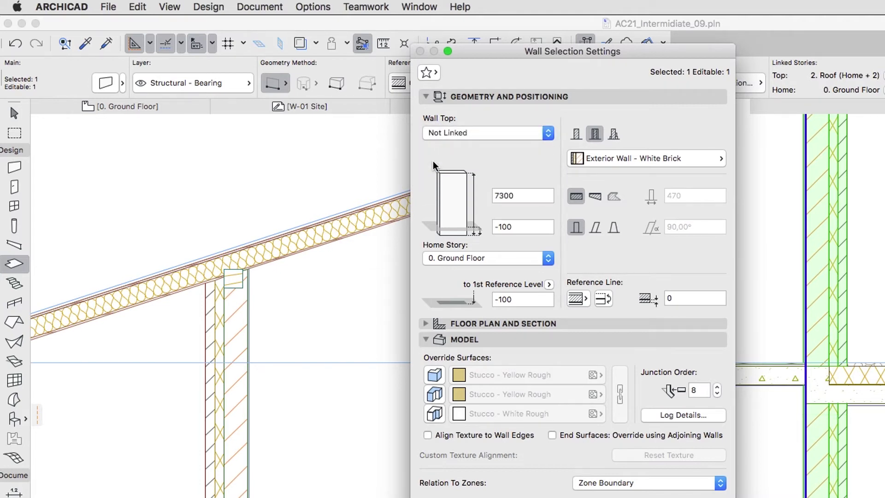
{"action": "double_click", "coordinate": [501, 195]}
{"action": "type", "text": "4440"}
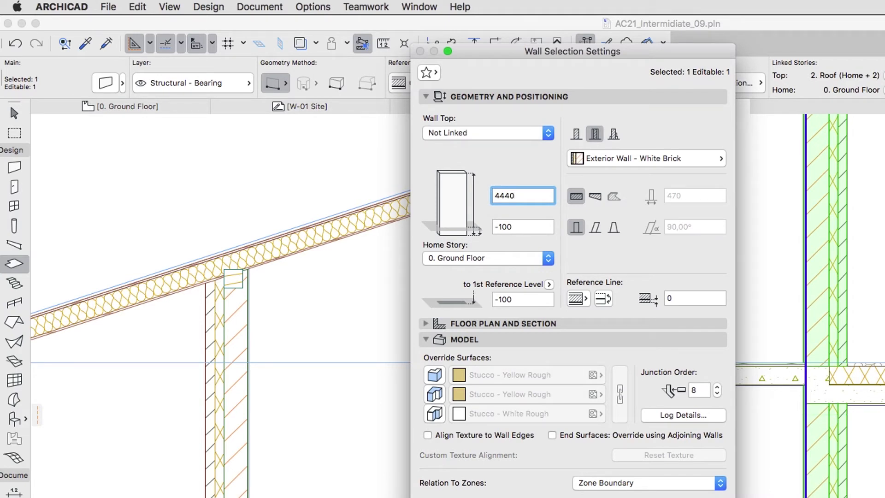
{"action": "left_click", "coordinate": [506, 259]}
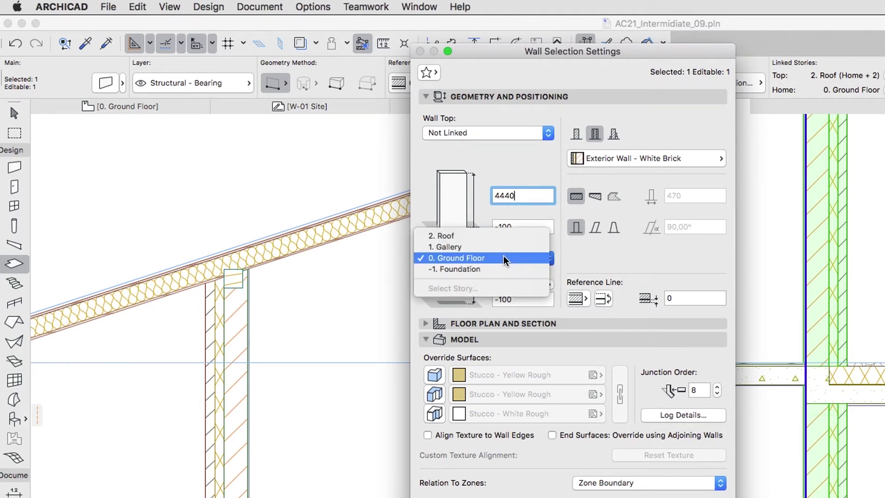
{"action": "left_click", "coordinate": [505, 249]}
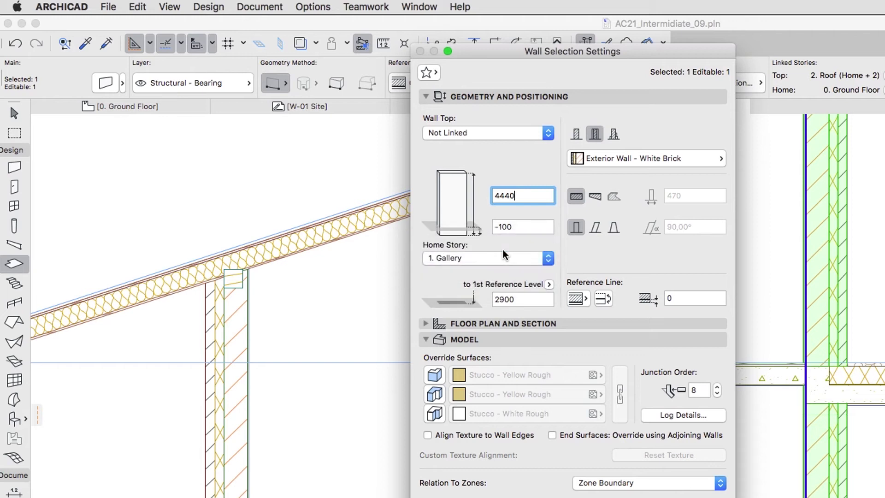
{"action": "double_click", "coordinate": [513, 227]}
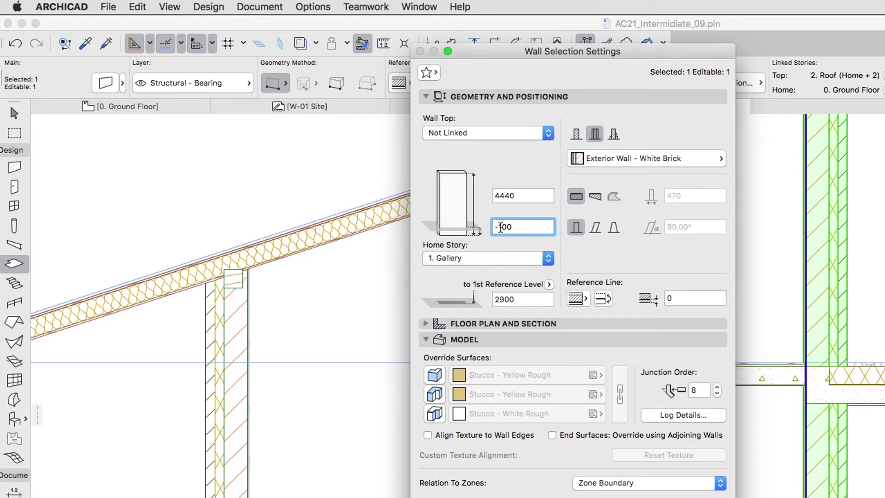
{"action": "type", "text": "24"}
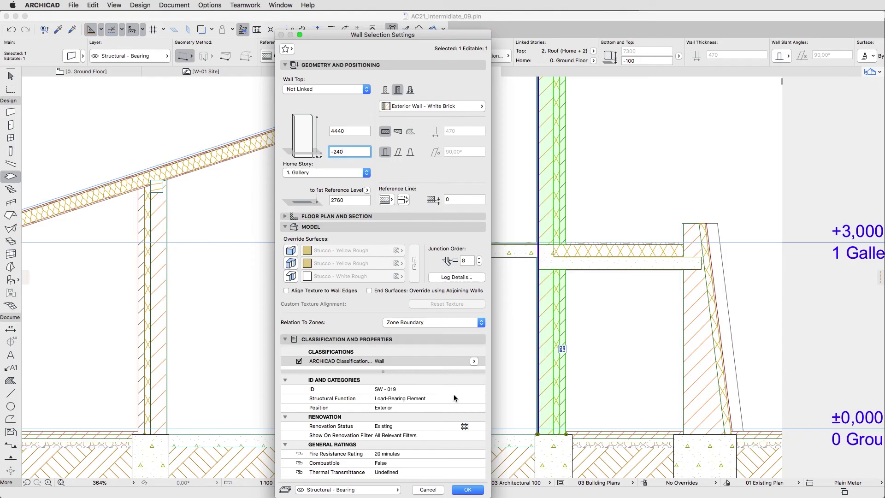
{"action": "left_click", "coordinate": [462, 490]}
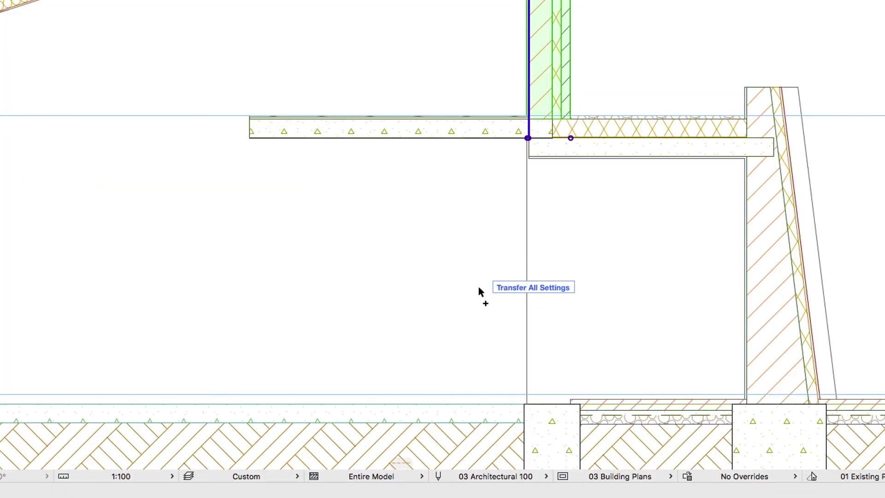
Draw a wall homed on 0. Ground Floor from the Gallery slab's end vertically down to the ground
{"action": "left_click", "coordinate": [571, 138]}
{"action": "left_click", "coordinate": [571, 139]}
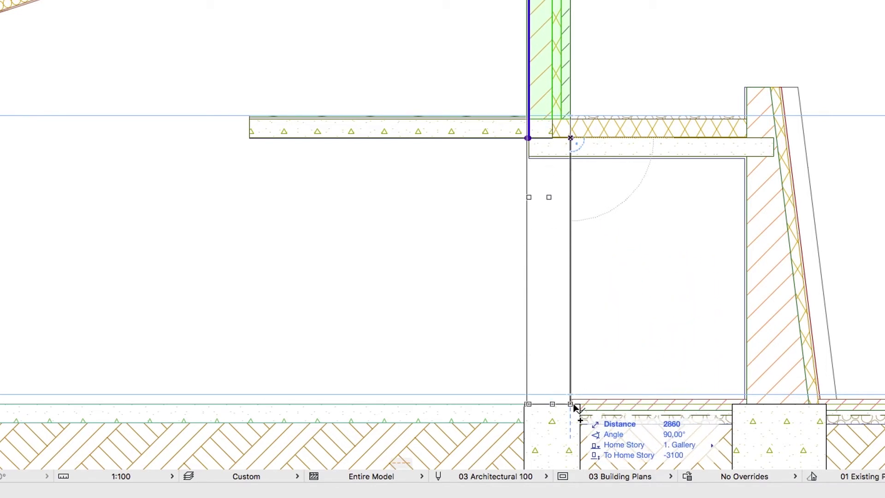
{"action": "key", "text": "Tab"}
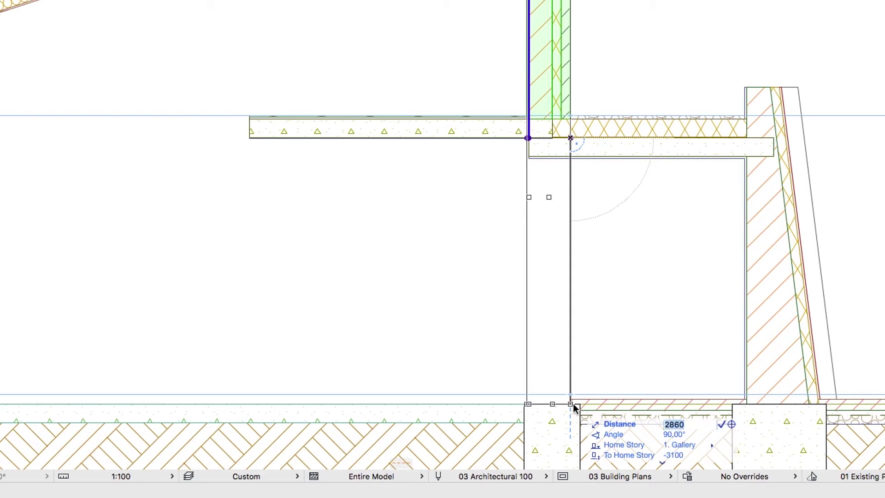
{"action": "key", "text": "Tab"}
{"action": "key", "text": "Tab"}
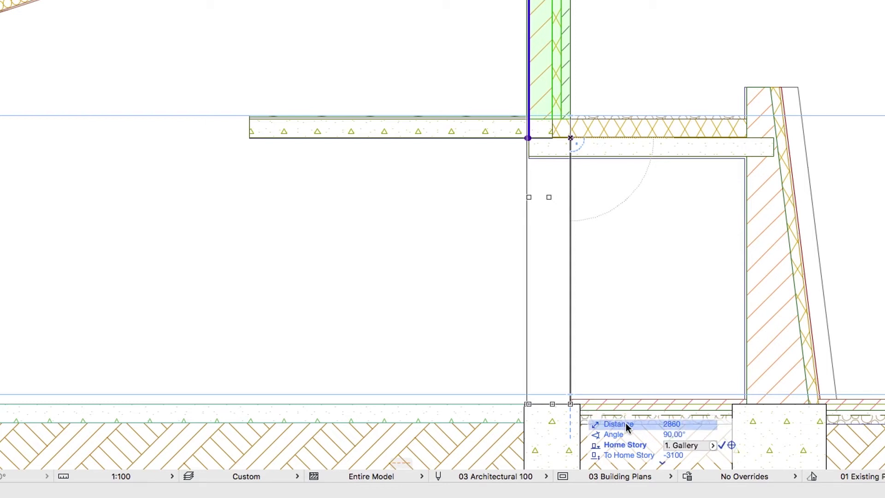
{"action": "left_click", "coordinate": [713, 445]}
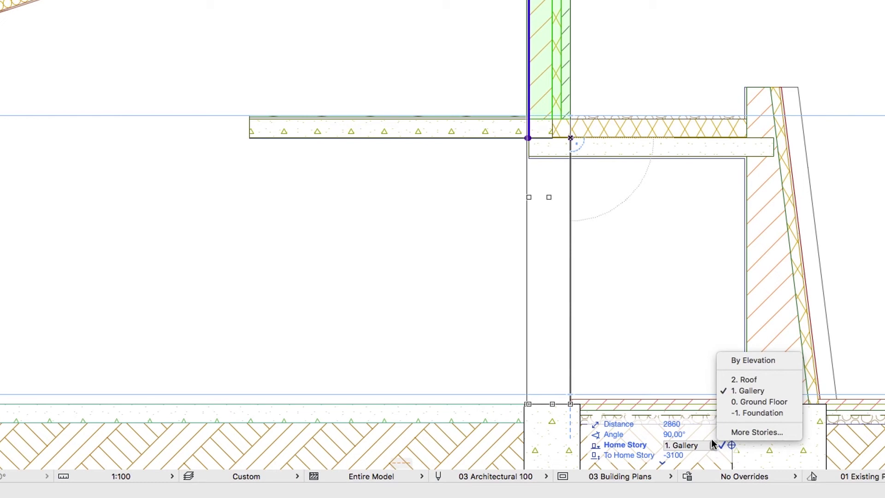
{"action": "left_click", "coordinate": [721, 403]}
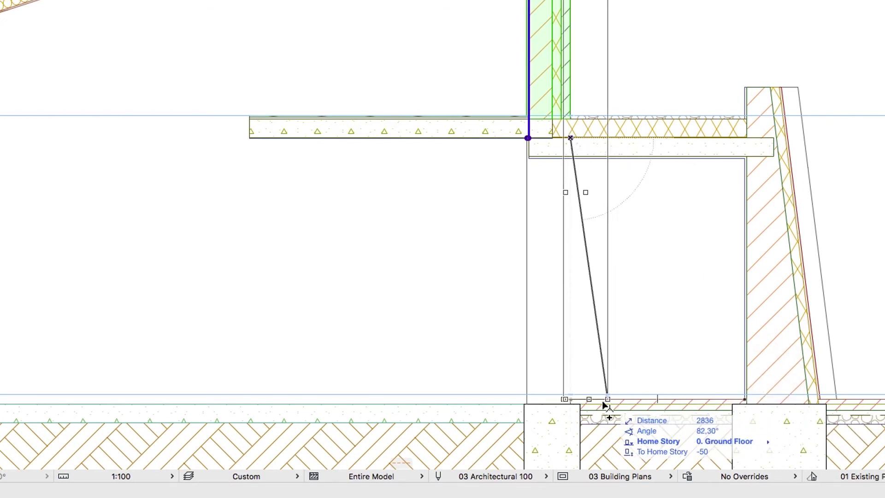
{"action": "left_click", "coordinate": [569, 406]}
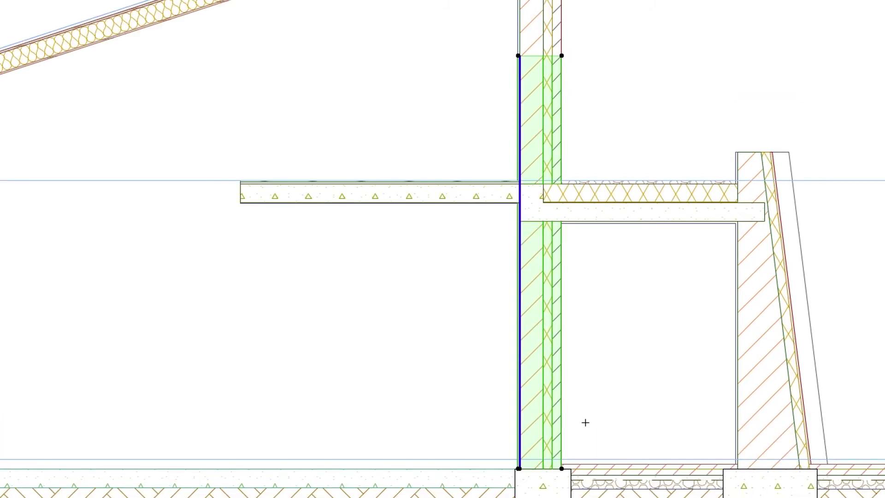
Vertically stretch the new ground-floor wall to a height of 2860
{"action": "left_click", "coordinate": [561, 56]}
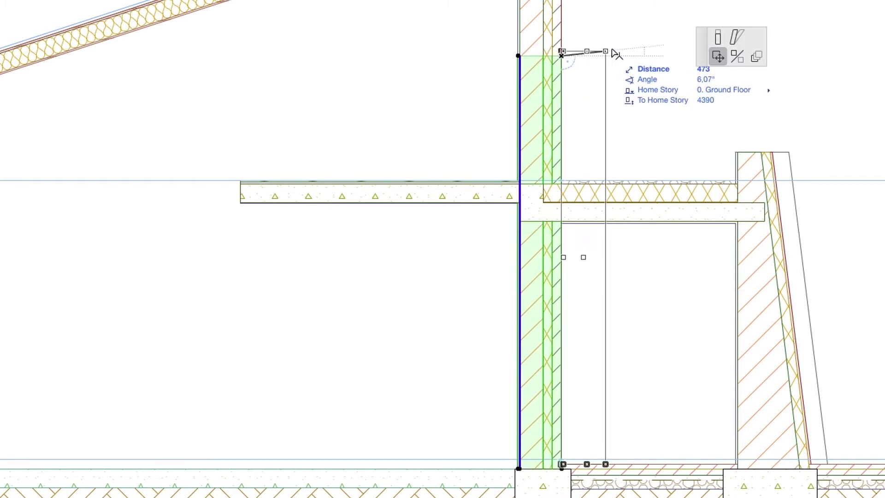
{"action": "left_click", "coordinate": [717, 37]}
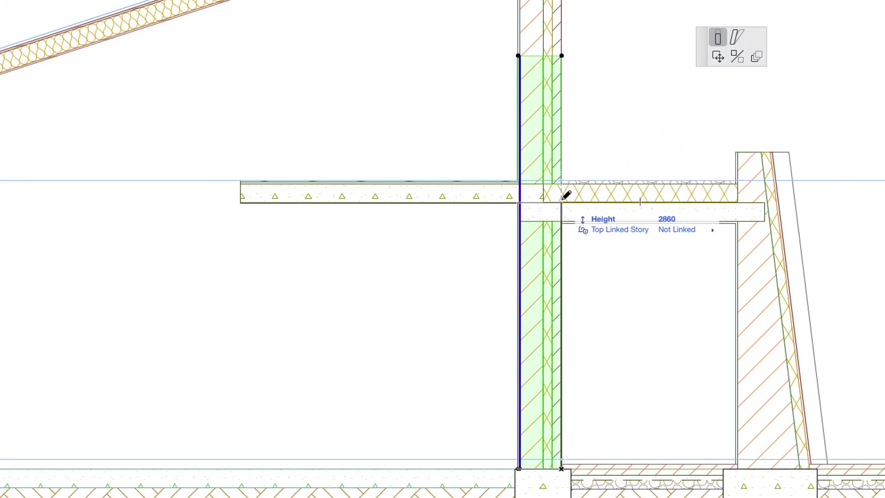
{"action": "key", "text": "Tab"}
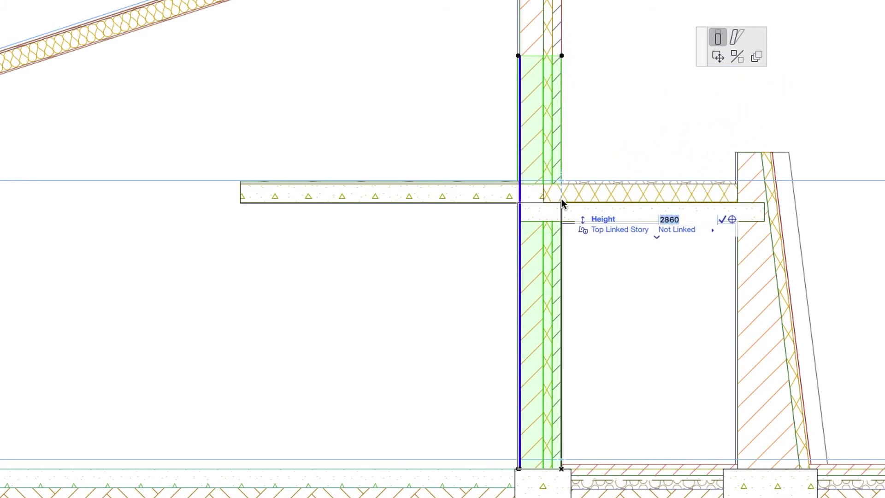
{"action": "type", "text": "2860"}
{"action": "key", "text": "Return"}
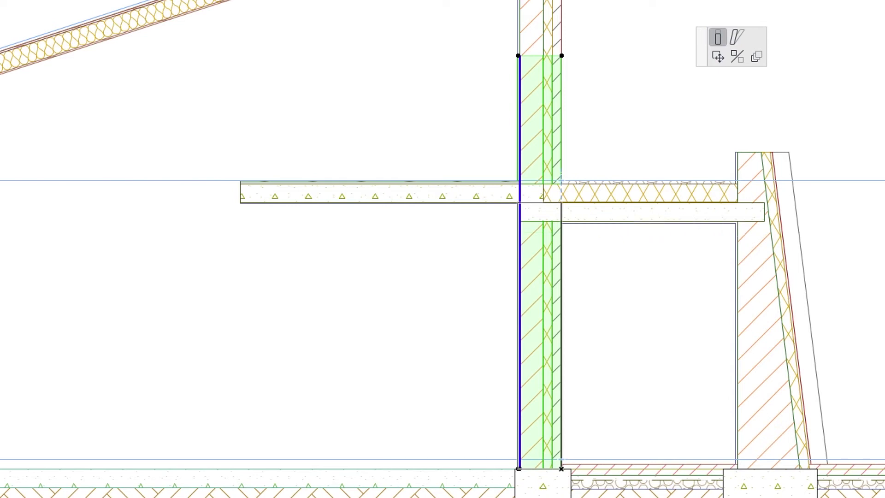
Duplicate the wall's Exterior Wall - White Brick composite under the name Internal Wall
{"action": "right_click", "coordinate": [594, 164]}
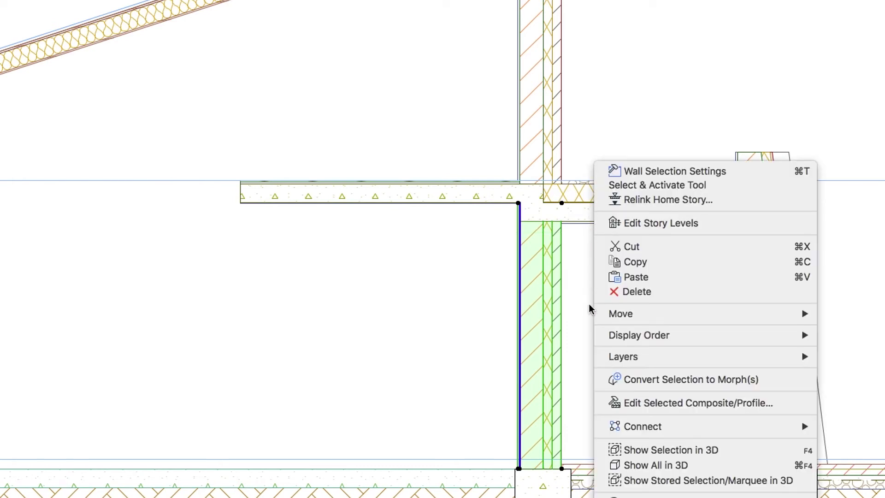
{"action": "left_click", "coordinate": [599, 403]}
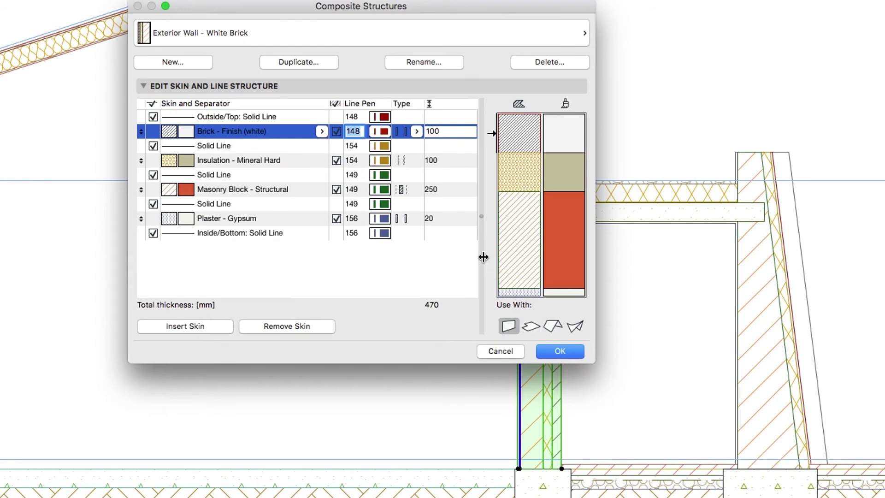
{"action": "left_click", "coordinate": [332, 64]}
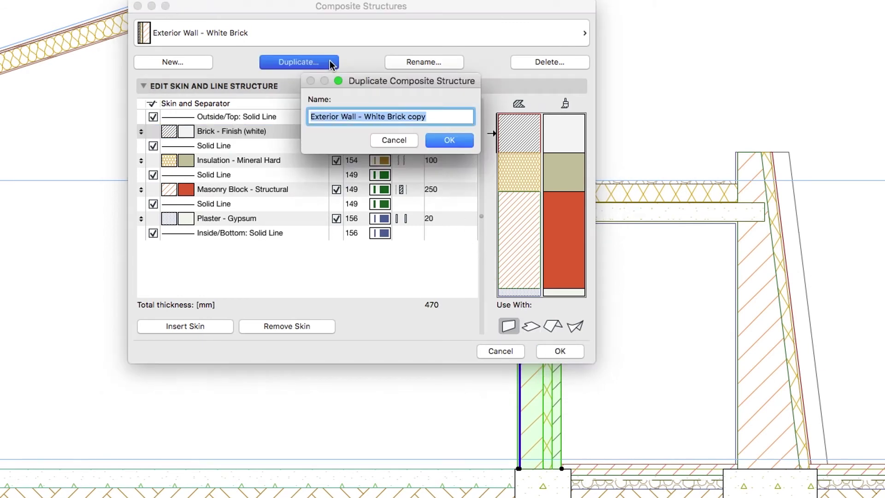
{"action": "key", "text": "BackSpace"}
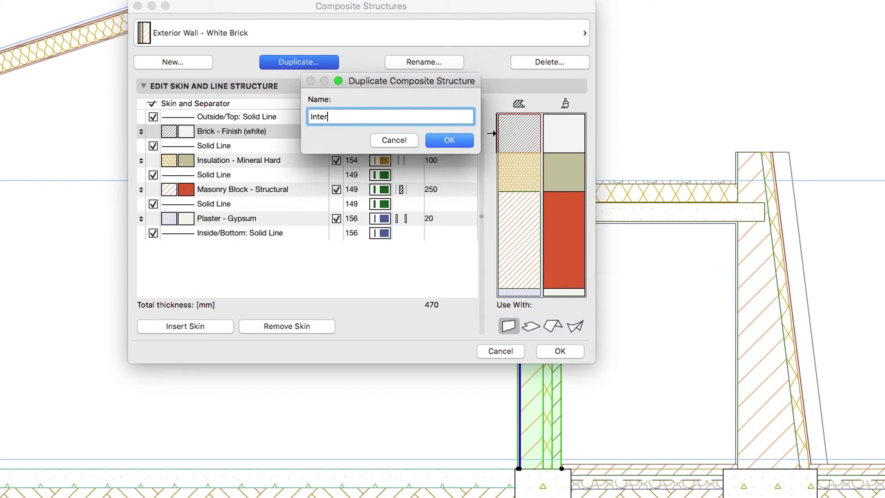
{"action": "type", "text": "nal Wall"}
{"action": "left_click", "coordinate": [435, 139]}
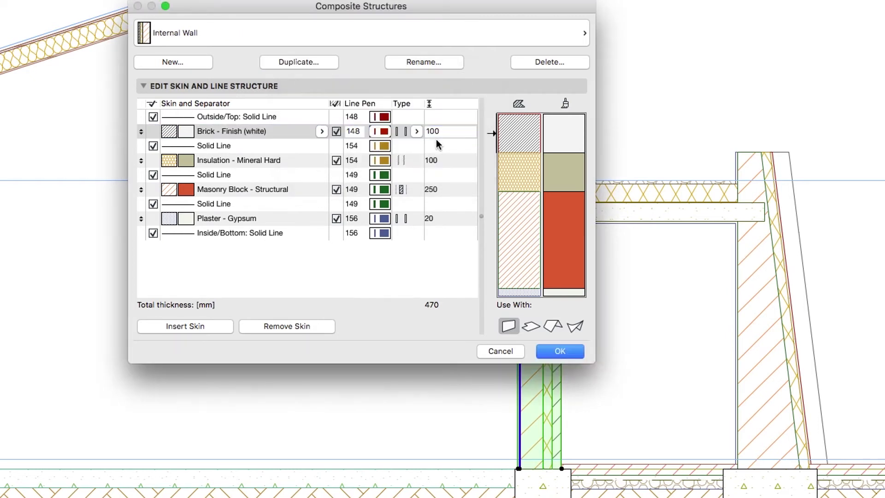
Remove the white brick and mineral insulation skins, add a masonry block skin, and make the first skin Plaster - Gypsum
{"action": "left_click", "coordinate": [330, 328]}
{"action": "left_click", "coordinate": [329, 327]}
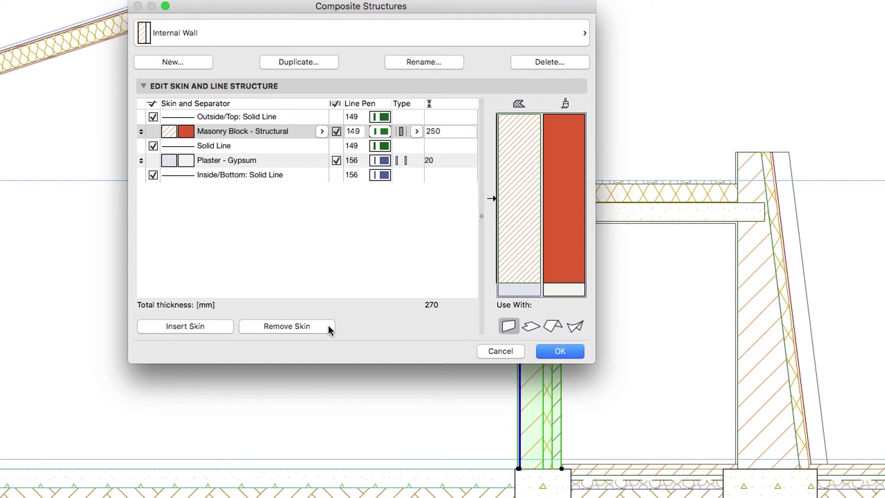
{"action": "left_click", "coordinate": [228, 330]}
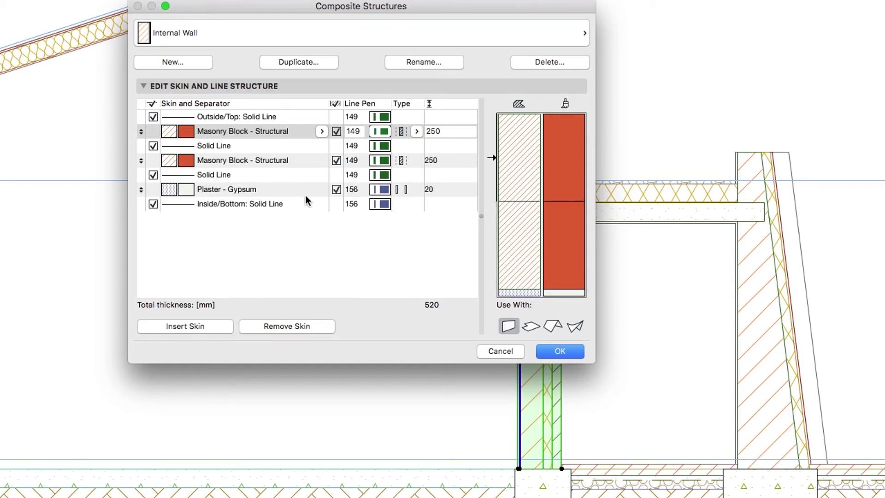
{"action": "left_click", "coordinate": [321, 132]}
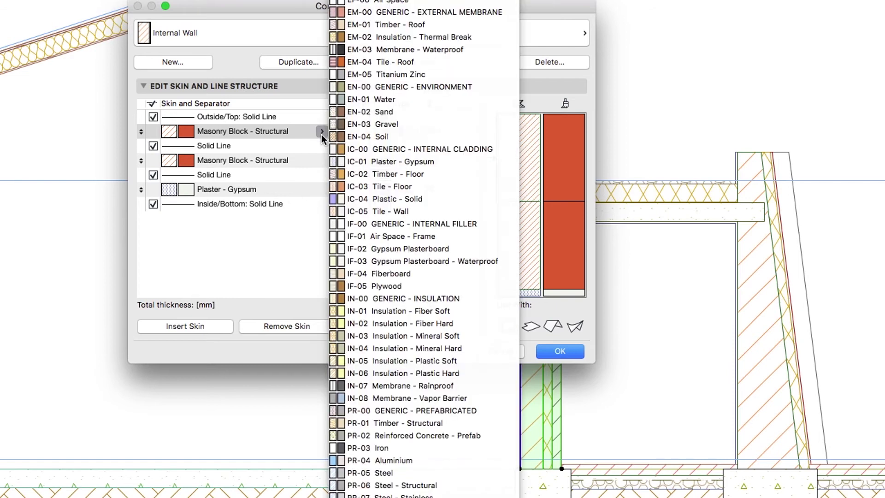
{"action": "left_click", "coordinate": [338, 162]}
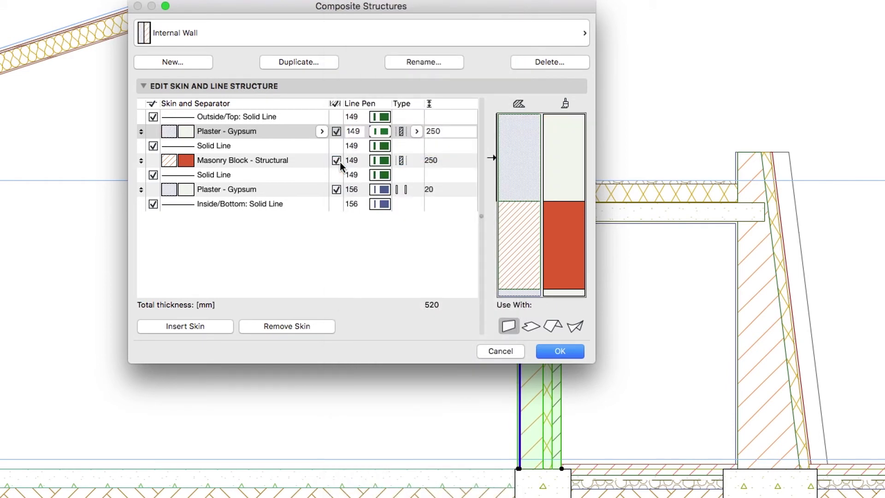
Give the plaster skin pen 156, the Finish type and a 20 mm thickness, then apply
{"action": "left_click", "coordinate": [353, 118]}
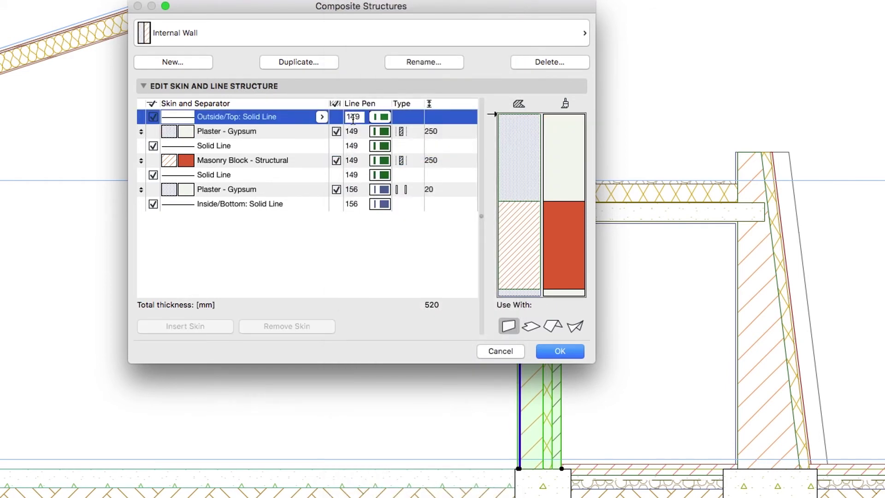
{"action": "type", "text": "156"}
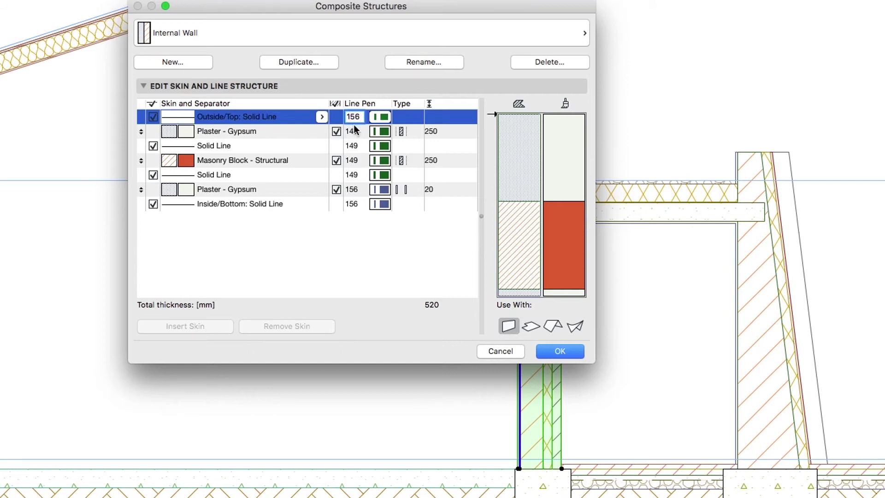
{"action": "left_click", "coordinate": [354, 132]}
{"action": "type", "text": "156"}
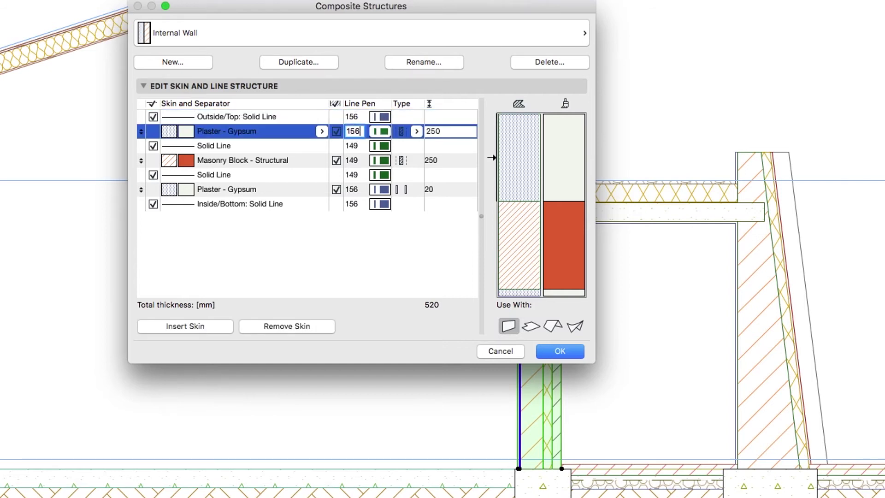
{"action": "key", "text": "Return"}
{"action": "left_click", "coordinate": [416, 131]}
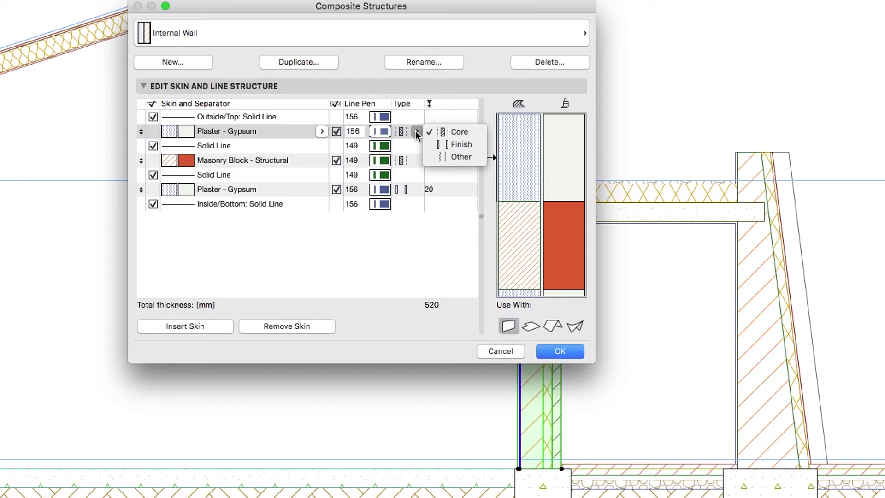
{"action": "left_click", "coordinate": [428, 144]}
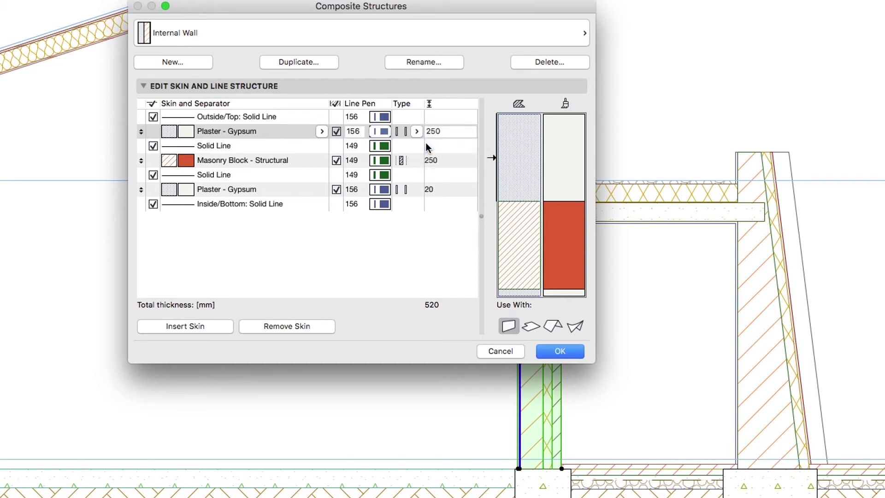
{"action": "left_click", "coordinate": [430, 133]}
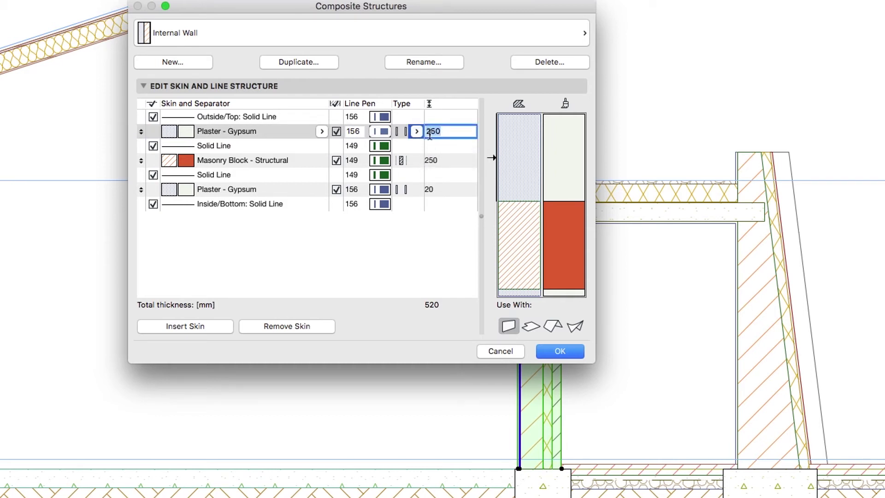
{"action": "type", "text": "20"}
{"action": "key", "text": "Return"}
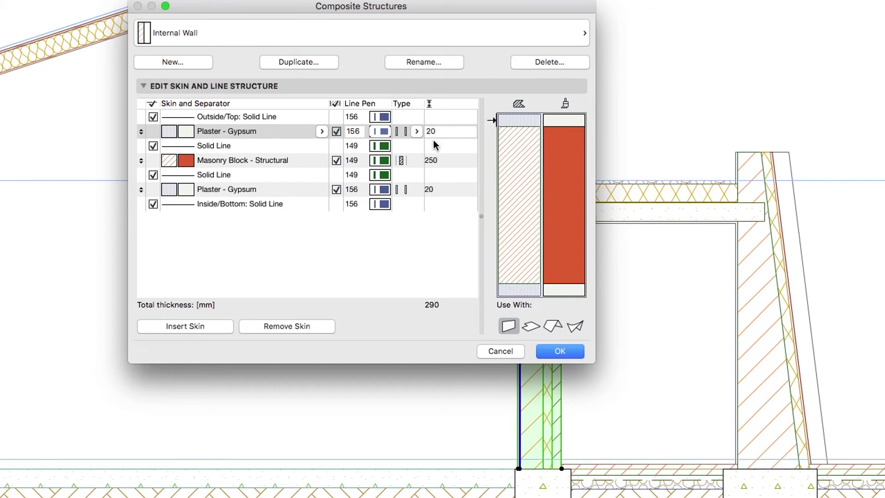
{"action": "left_click", "coordinate": [545, 350]}
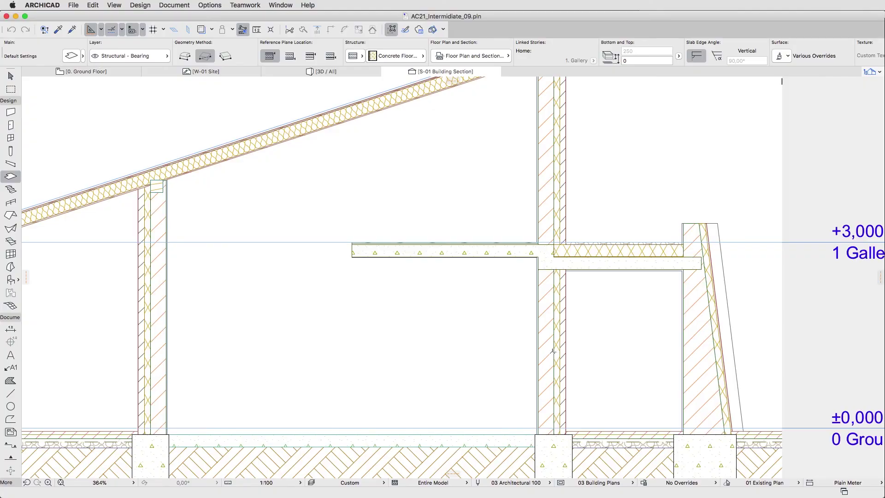
Assign the Internal Wall composite to the wall below the gallery slab from the Info Box
{"action": "left_click", "coordinate": [530, 329]}
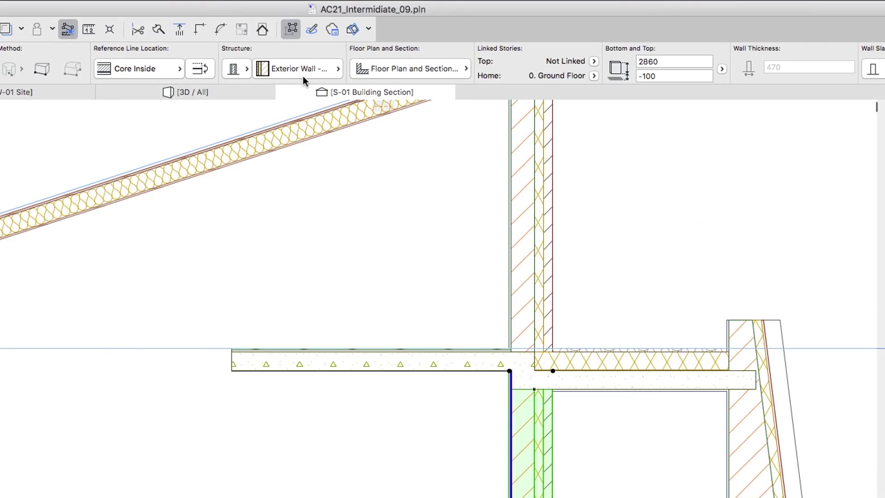
{"action": "left_click", "coordinate": [399, 59]}
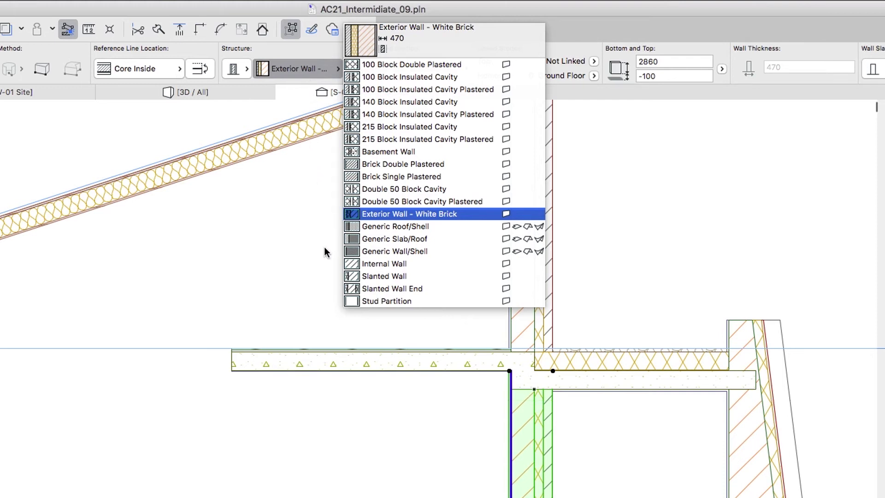
{"action": "left_click", "coordinate": [346, 263]}
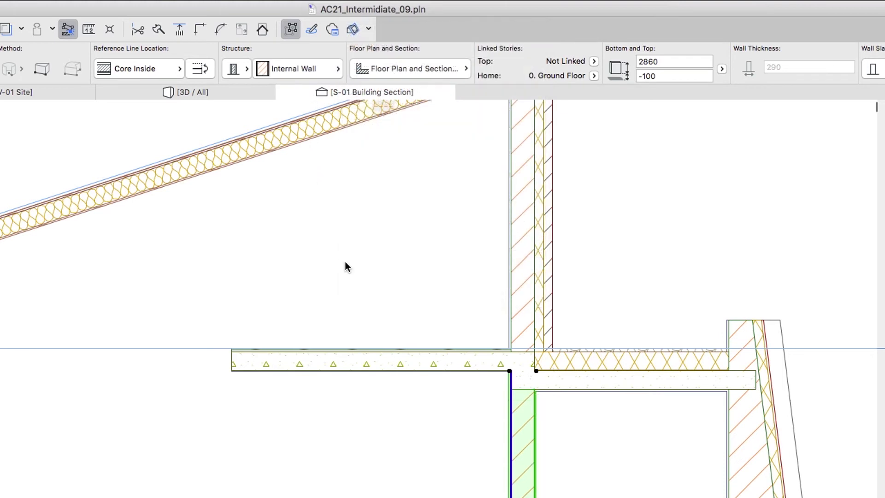
{"action": "key", "text": "Escape"}
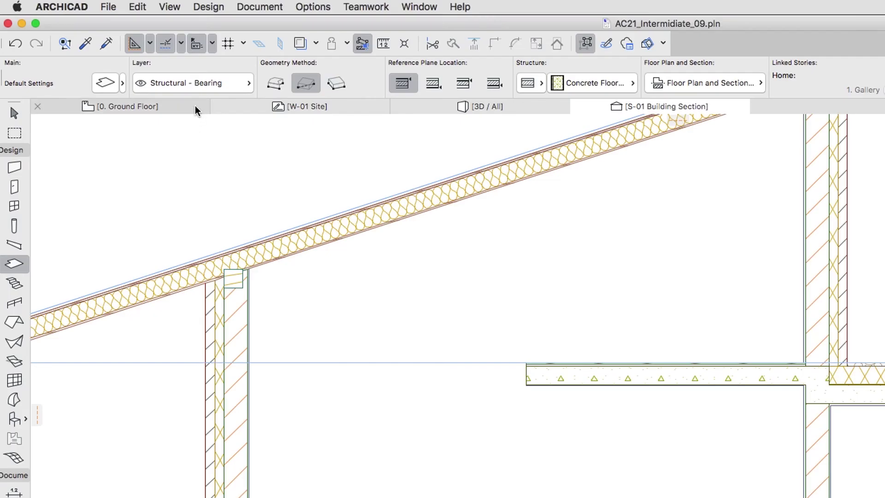
On the Ground Floor plan, magic-wand a new slab into the room outline
{"action": "left_click", "coordinate": [133, 75]}
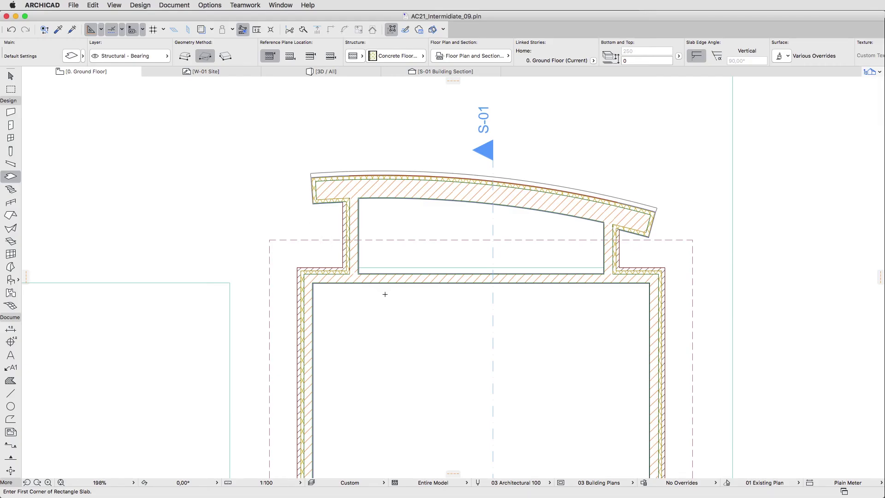
{"action": "left_click", "coordinate": [386, 296]}
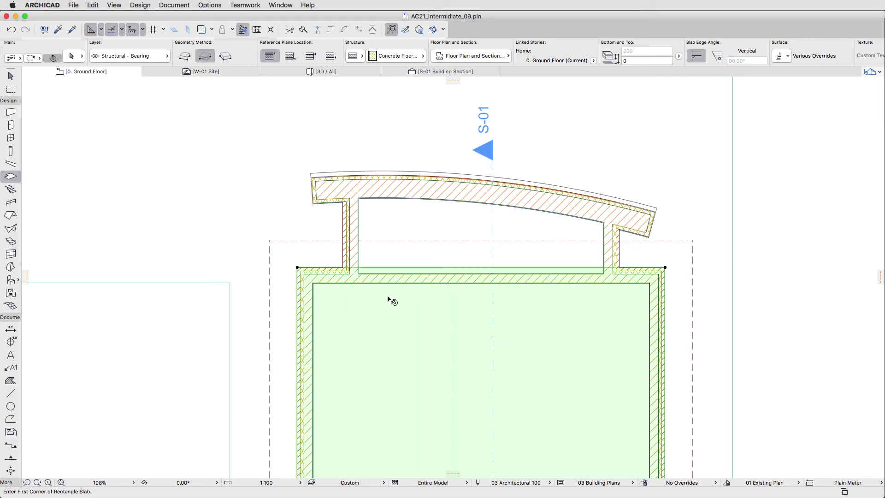
{"action": "left_click", "coordinate": [407, 267]}
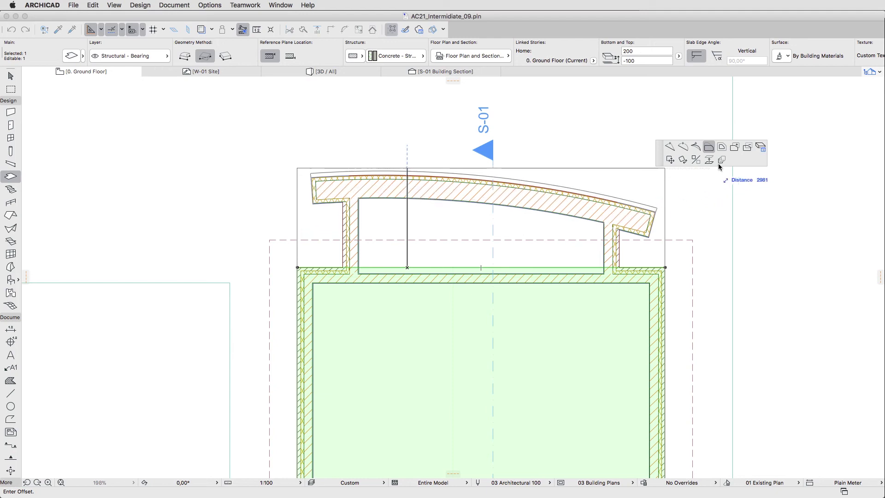
Add a polygon to the slab tracing the left wall, curved bay and right wall
{"action": "left_click", "coordinate": [735, 148]}
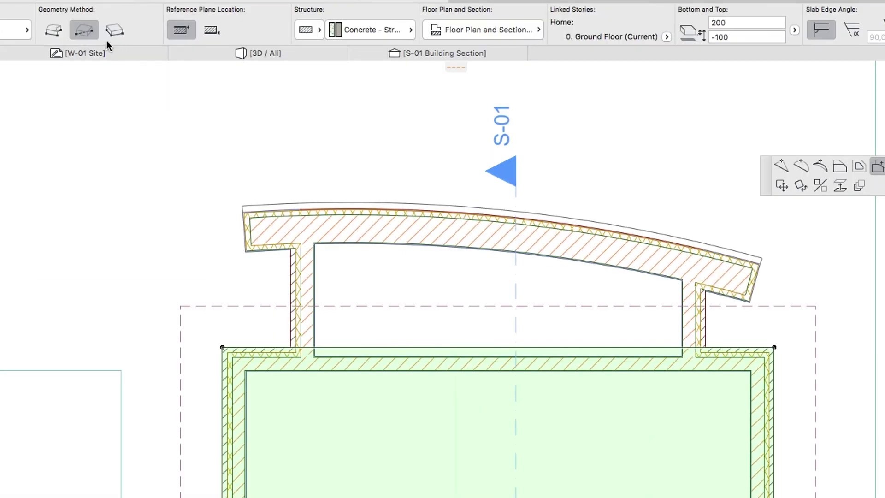
{"action": "left_click", "coordinate": [54, 30]}
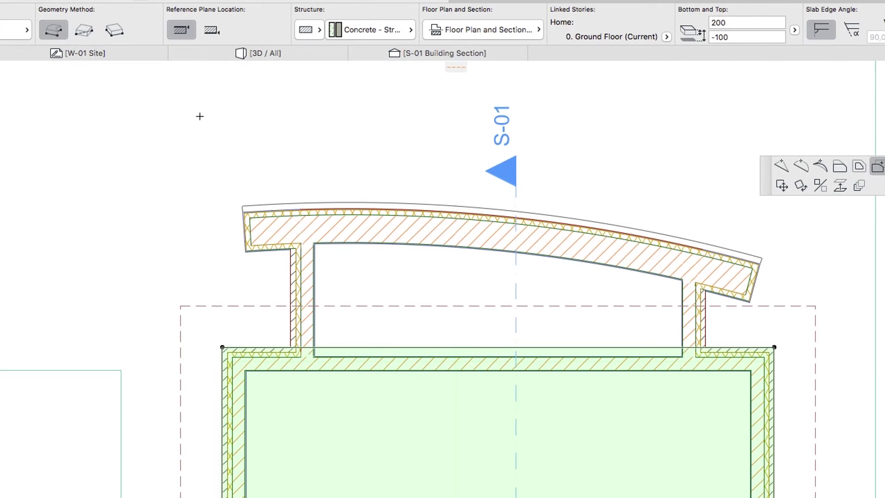
{"action": "scroll", "coordinate": [475, 280], "scroll_direction": "up", "scroll_amount": 5}
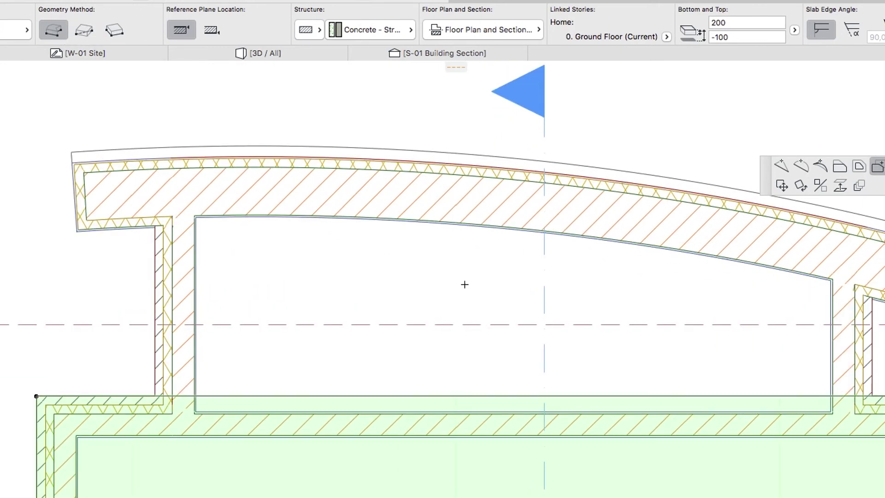
{"action": "left_click", "coordinate": [155, 394]}
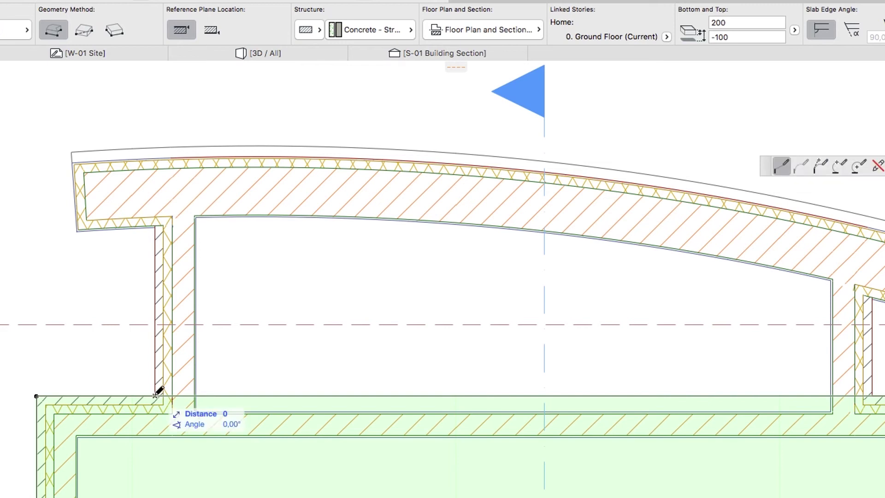
{"action": "left_click", "coordinate": [155, 228]}
{"action": "left_click", "coordinate": [76, 231]}
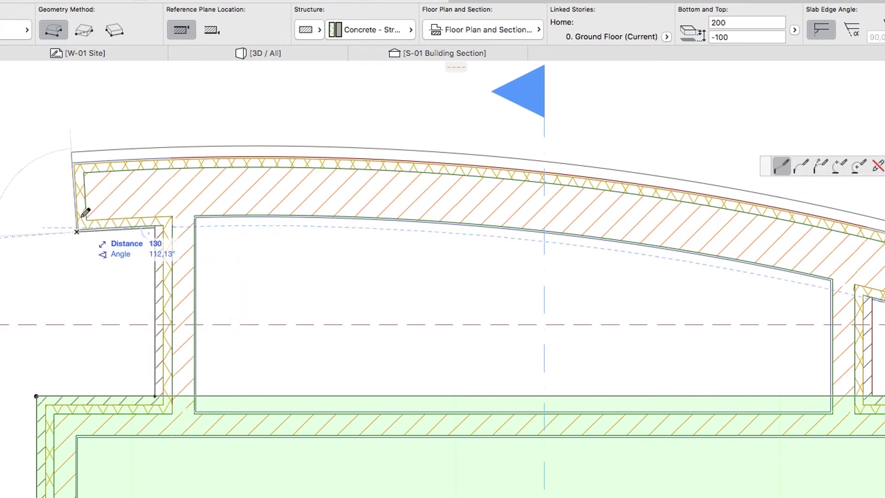
{"action": "left_click", "coordinate": [74, 149]}
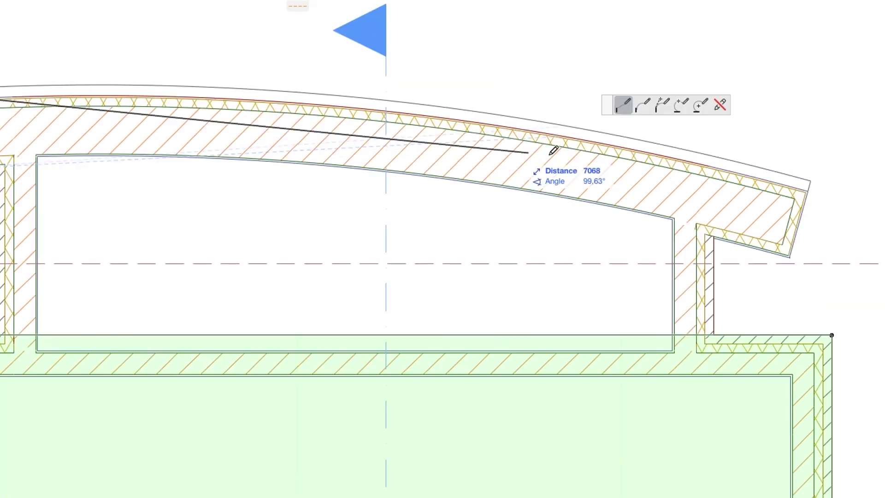
{"action": "left_click", "coordinate": [810, 181]}
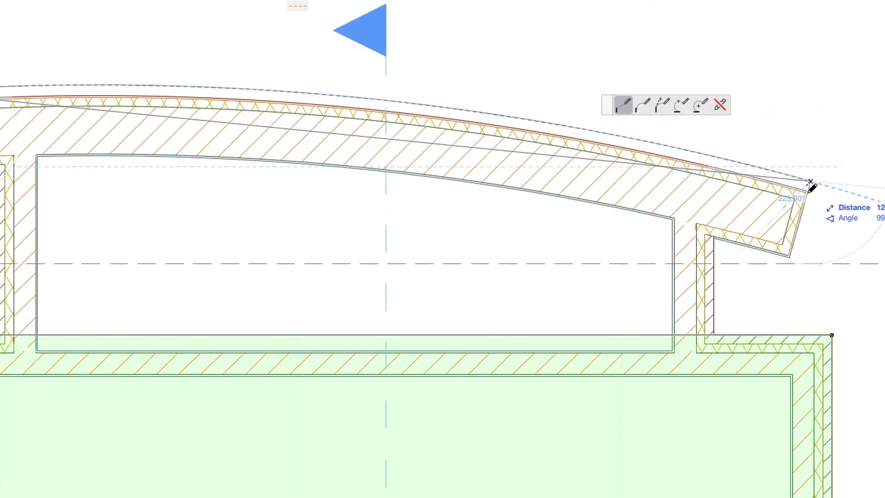
{"action": "left_click", "coordinate": [789, 254]}
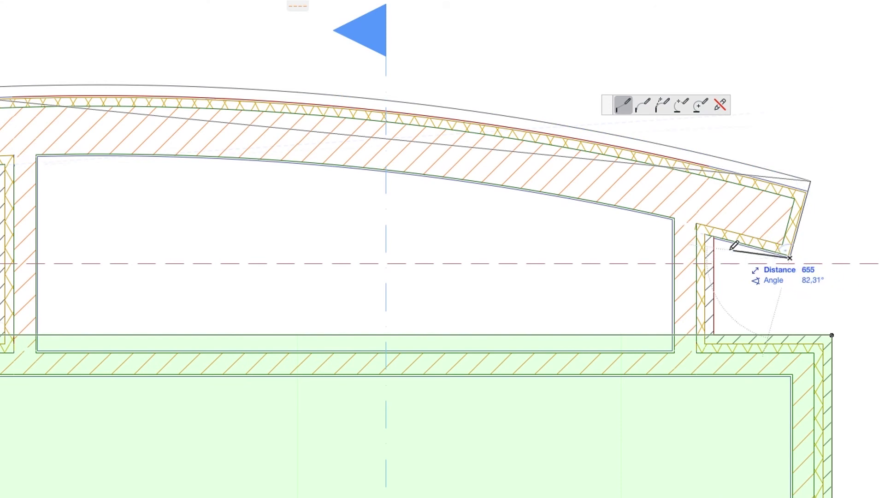
{"action": "left_click", "coordinate": [713, 237]}
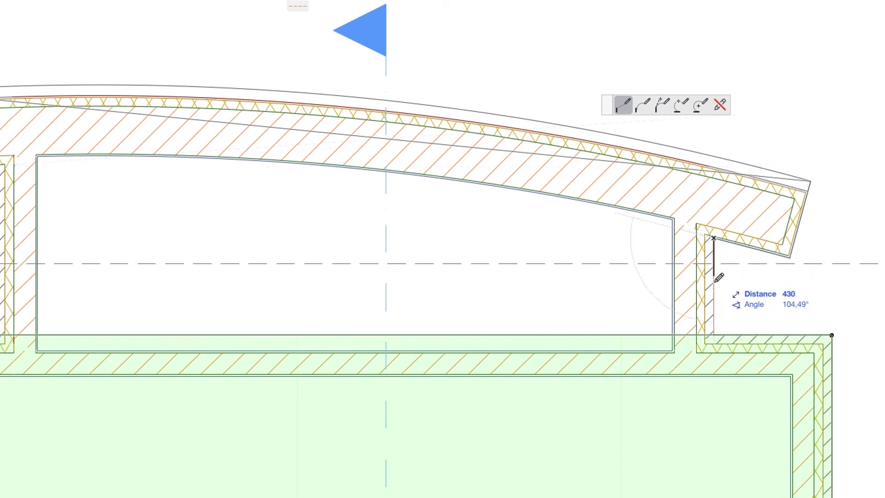
{"action": "left_click", "coordinate": [714, 334]}
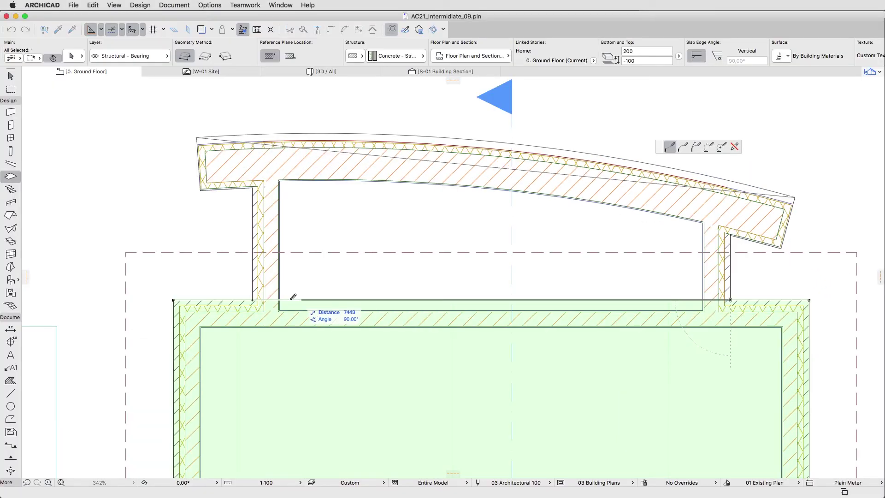
{"action": "left_click", "coordinate": [252, 300]}
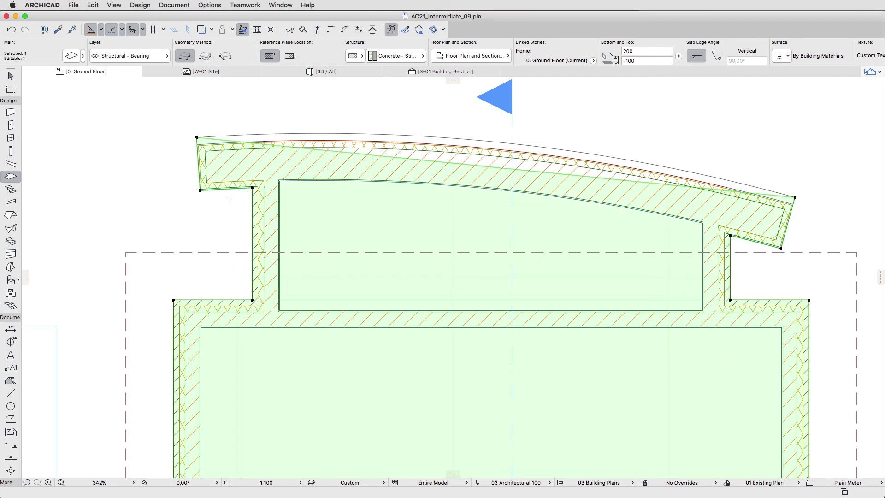
Curve the slab's front edge to follow the outer wall arc
{"action": "scroll", "coordinate": [230, 198], "scroll_direction": "up", "scroll_amount": 5}
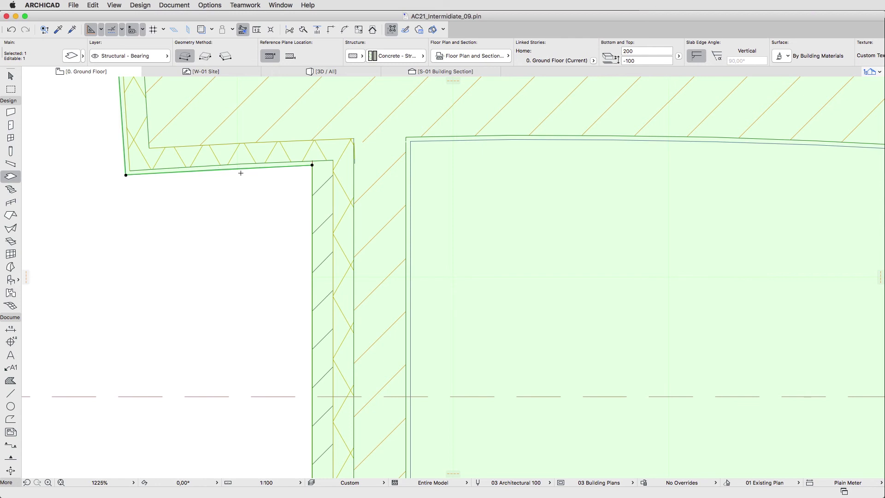
{"action": "left_click", "coordinate": [241, 170]}
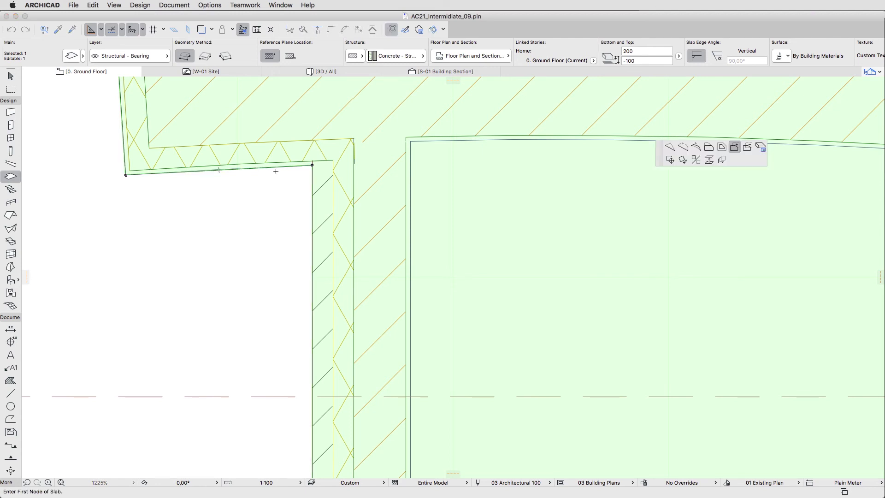
{"action": "left_click", "coordinate": [682, 147]}
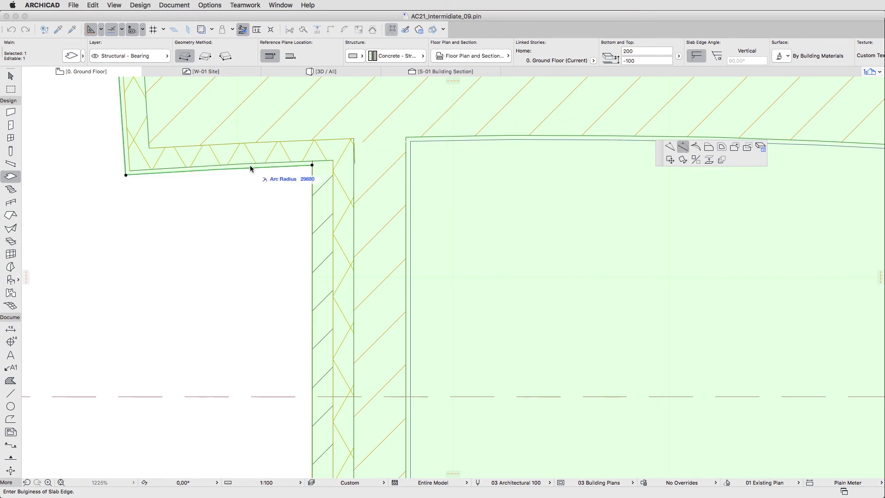
{"action": "left_click", "coordinate": [250, 165]}
{"action": "scroll", "coordinate": [474, 178], "scroll_direction": "down", "scroll_amount": 5}
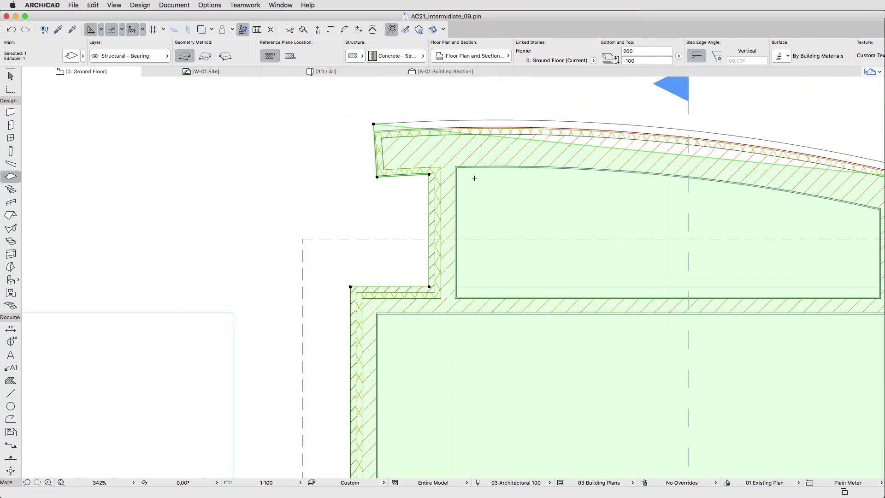
{"action": "left_click", "coordinate": [648, 154]}
{"action": "left_click", "coordinate": [695, 148]}
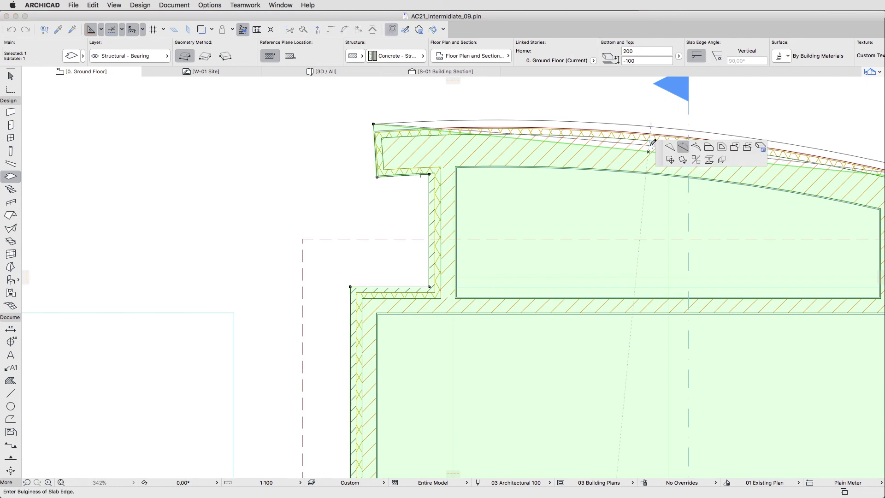
{"action": "left_click", "coordinate": [676, 128]}
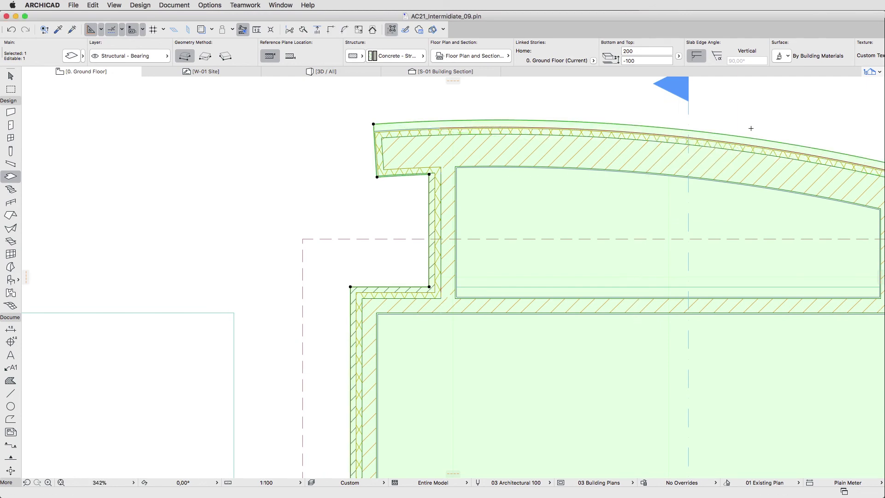
Leave the slab's right notch edge straight and review the curved front
{"action": "middle_click_drag", "start_coordinate": [747, 130], "coordinate": [415, 129]}
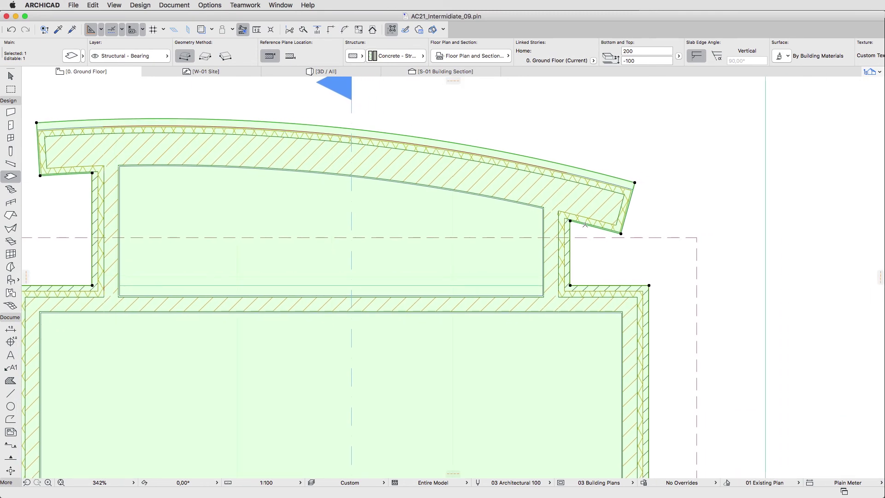
{"action": "scroll", "coordinate": [589, 230], "scroll_direction": "up", "scroll_amount": 10}
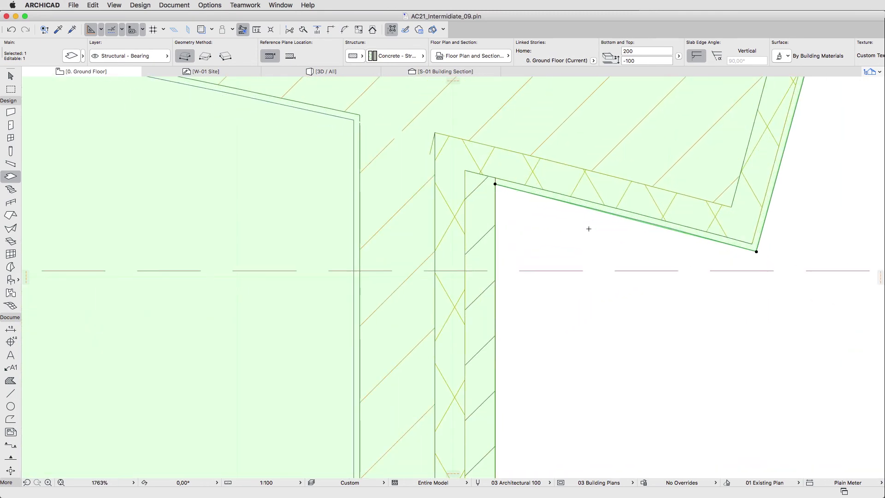
{"action": "left_click", "coordinate": [594, 214]}
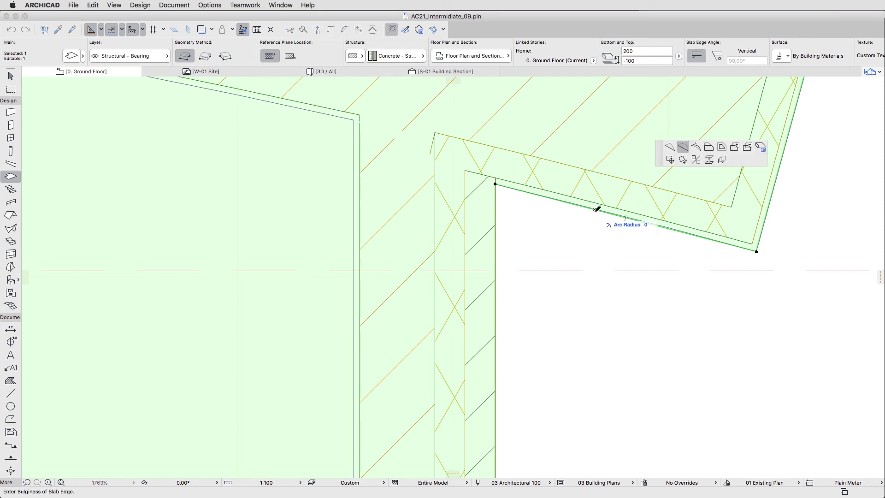
{"action": "left_click", "coordinate": [602, 210]}
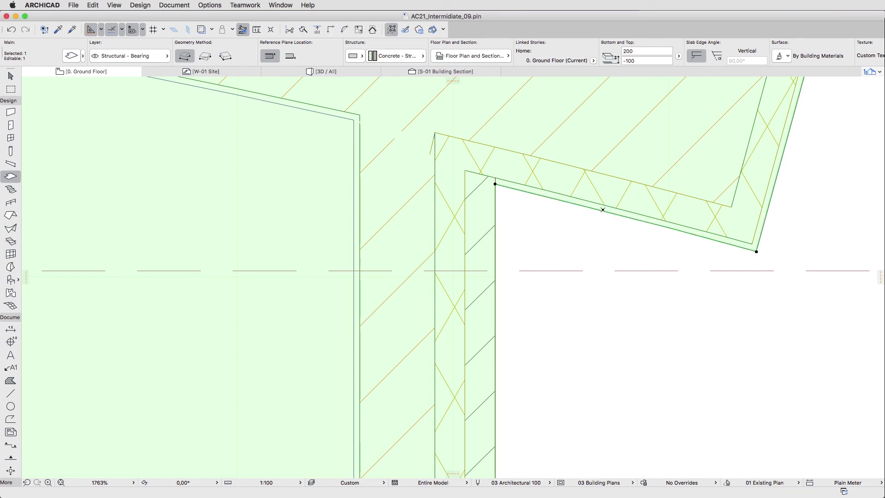
{"action": "scroll", "coordinate": [588, 218], "scroll_direction": "down", "scroll_amount": 7}
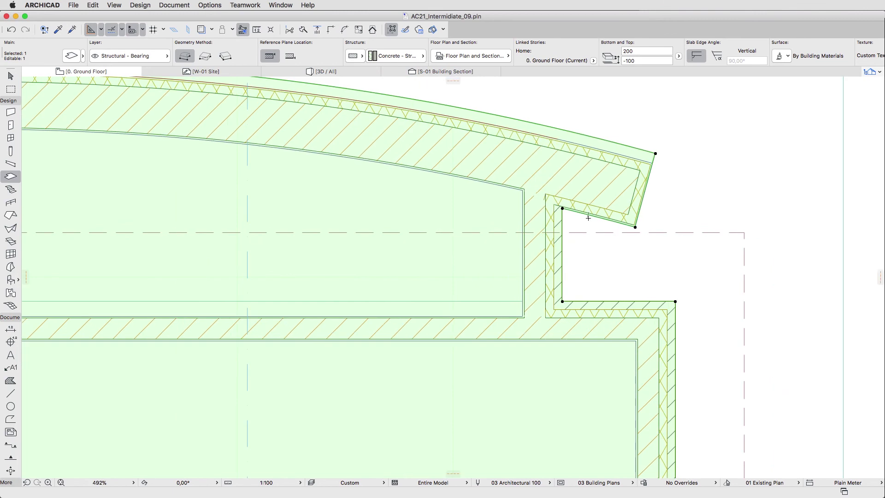
{"action": "middle_click_drag", "start_coordinate": [348, 224], "coordinate": [559, 282]}
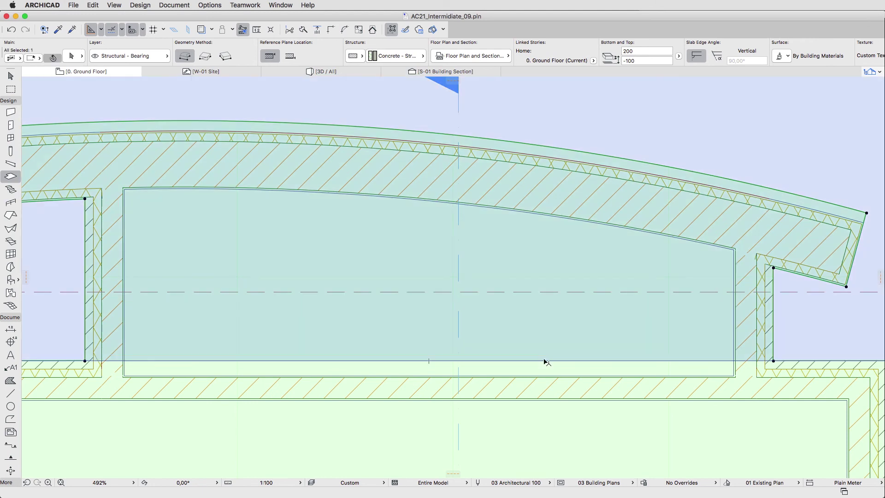
Offset the pavement's inner hole edge to match the curved slab outline of the bay
{"action": "left_click", "coordinate": [544, 360], "text": "shift"}
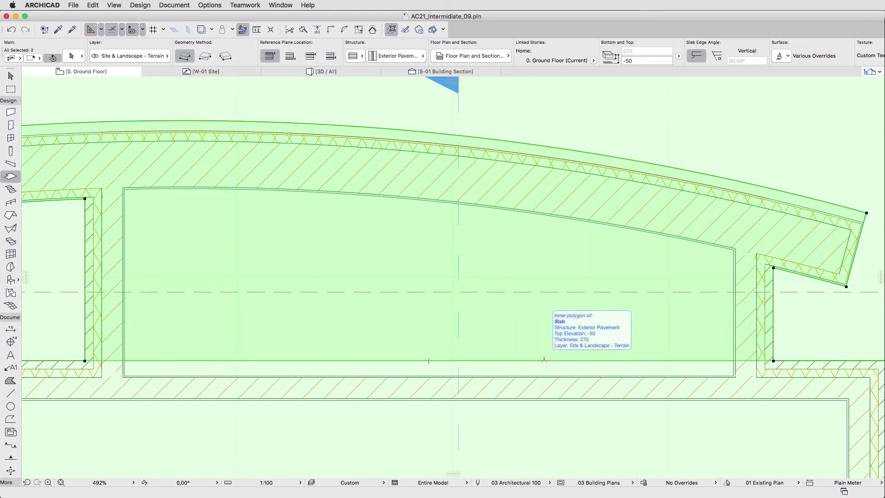
{"action": "left_click", "coordinate": [545, 361]}
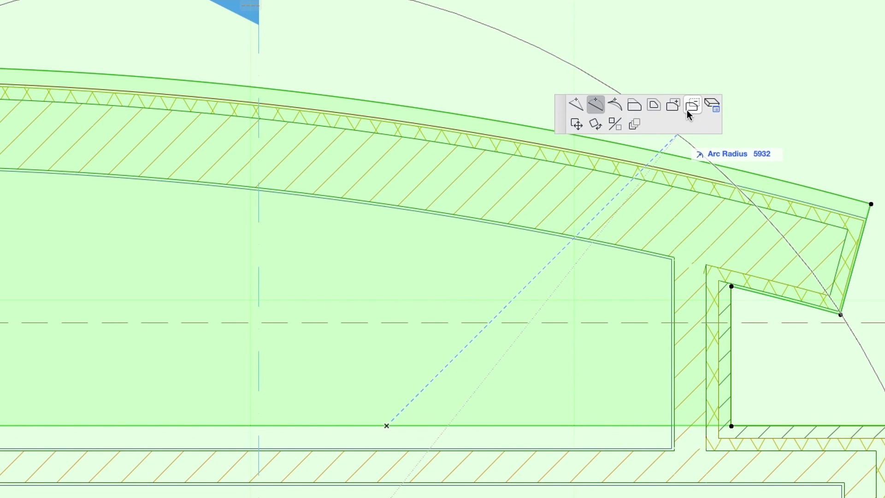
{"action": "left_click", "coordinate": [687, 110]}
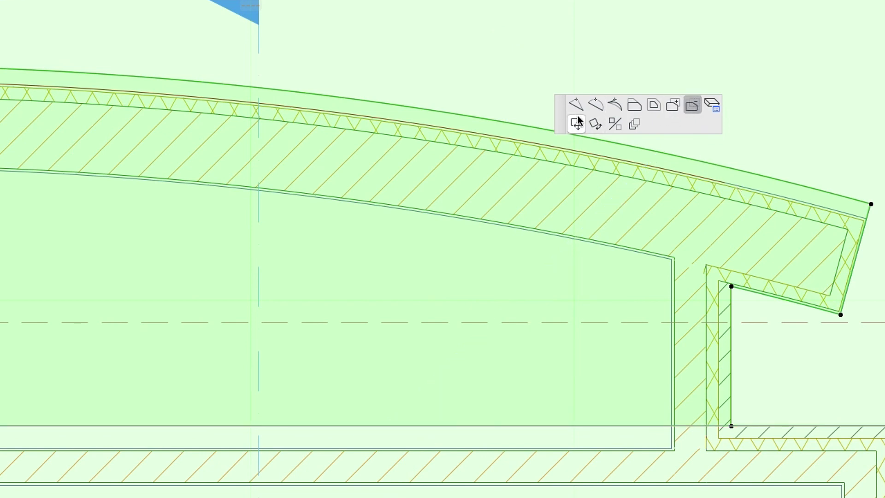
{"action": "left_click", "coordinate": [509, 123]}
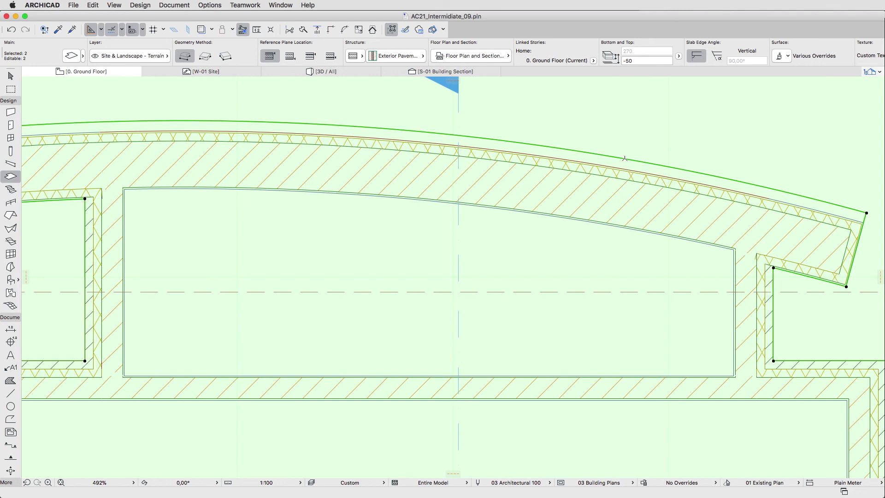
{"action": "key", "text": "F5"}
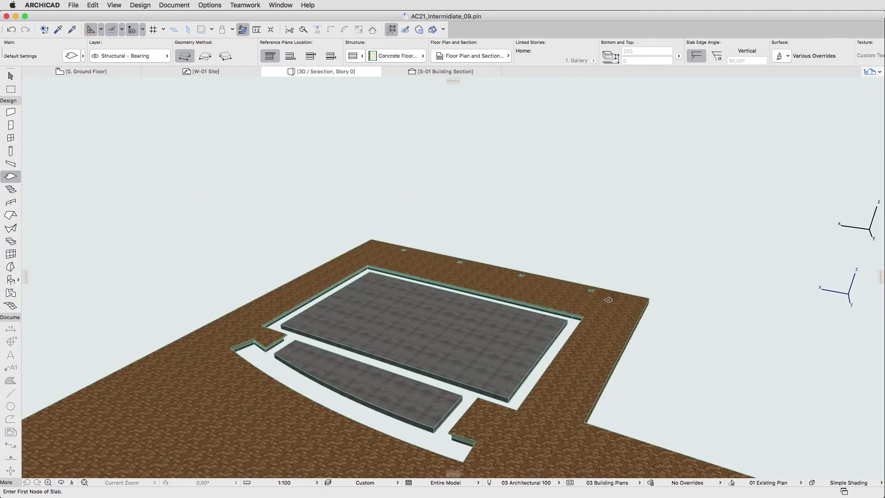
{"action": "left_click", "coordinate": [603, 325], "text": "shift"}
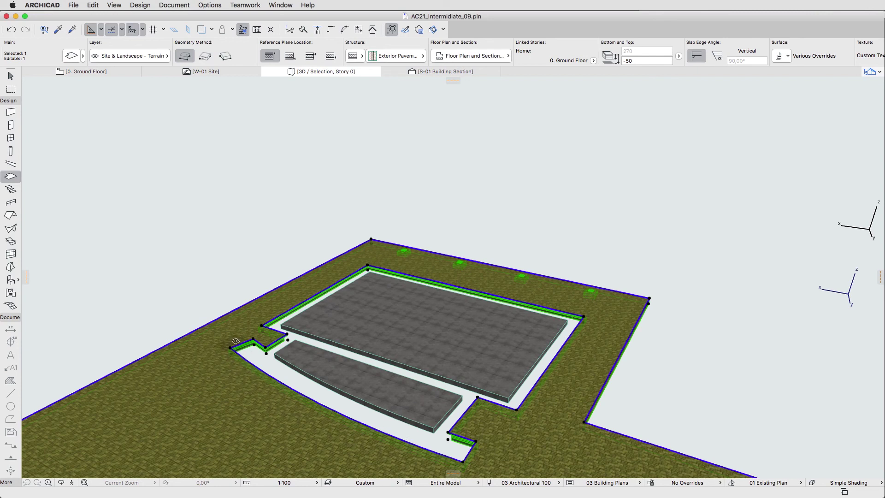
{"action": "key", "text": "F2"}
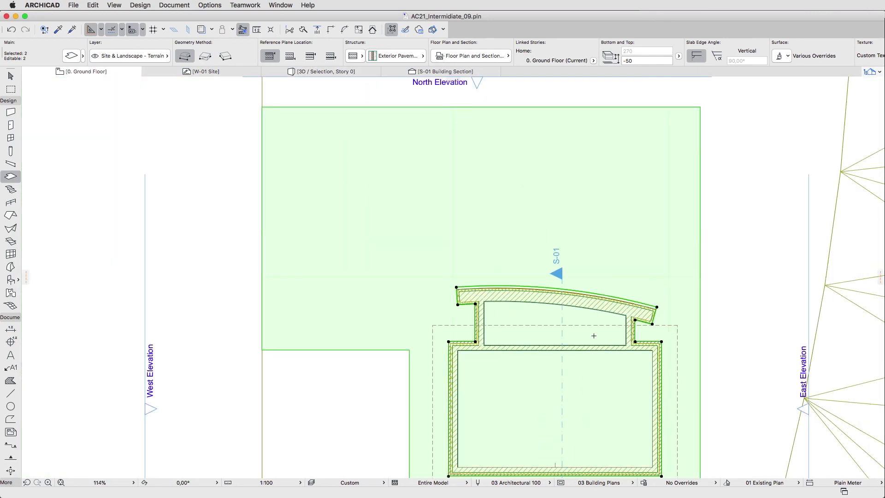
{"action": "middle_click_drag", "start_coordinate": [595, 337], "coordinate": [590, 241]}
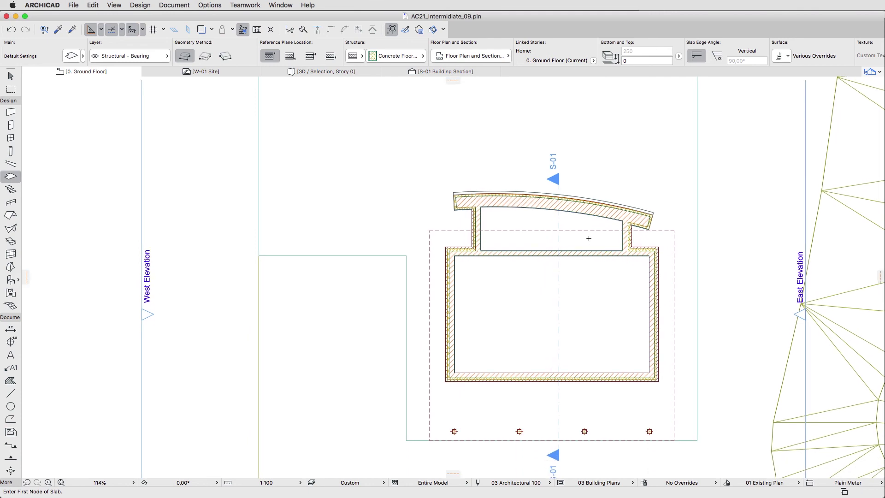
In S-01 Building Section, set the ground slab's structure to ST-06 Reinforced Concrete - Structural
{"action": "left_click", "coordinate": [483, 73]}
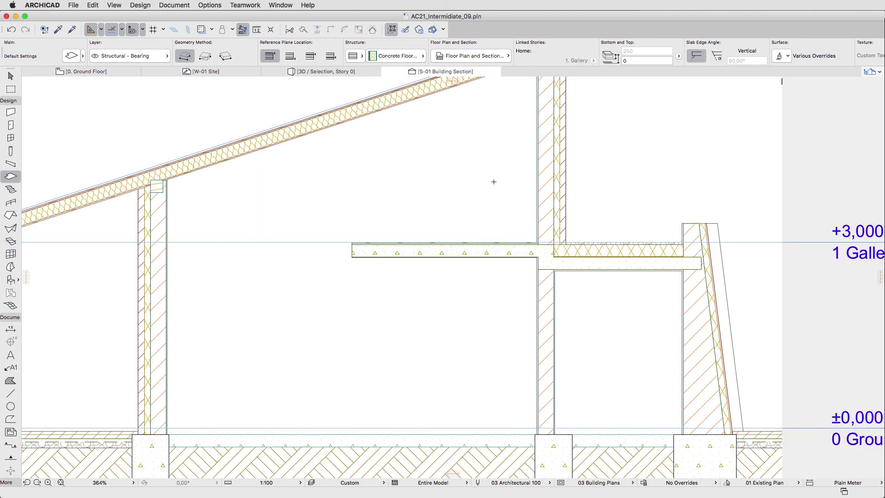
{"action": "left_click", "coordinate": [480, 440], "text": "shift"}
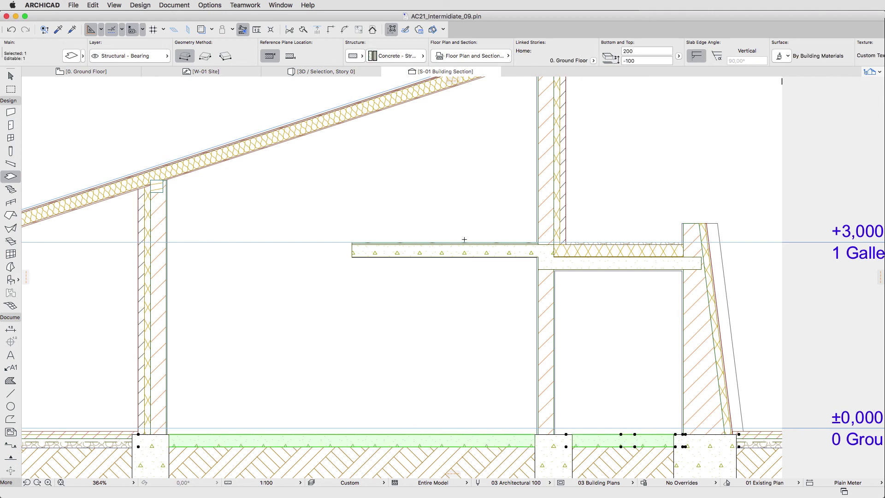
{"action": "left_click", "coordinate": [396, 56]}
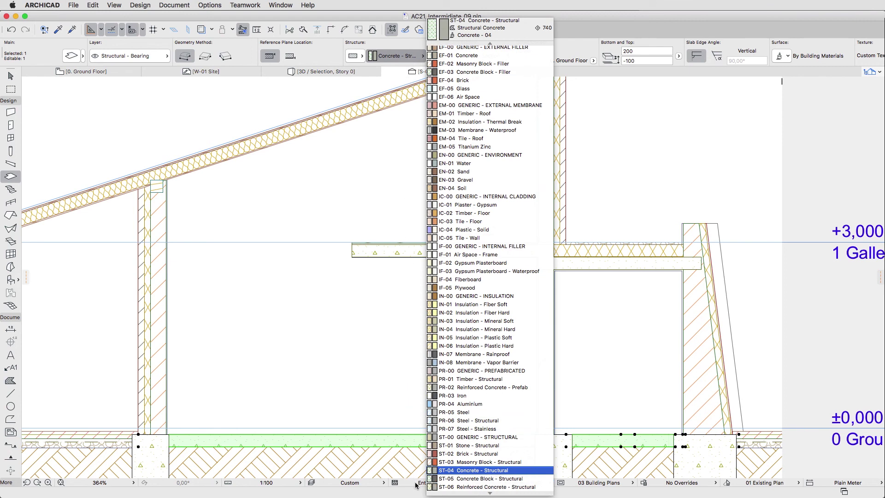
{"action": "left_click", "coordinate": [429, 486]}
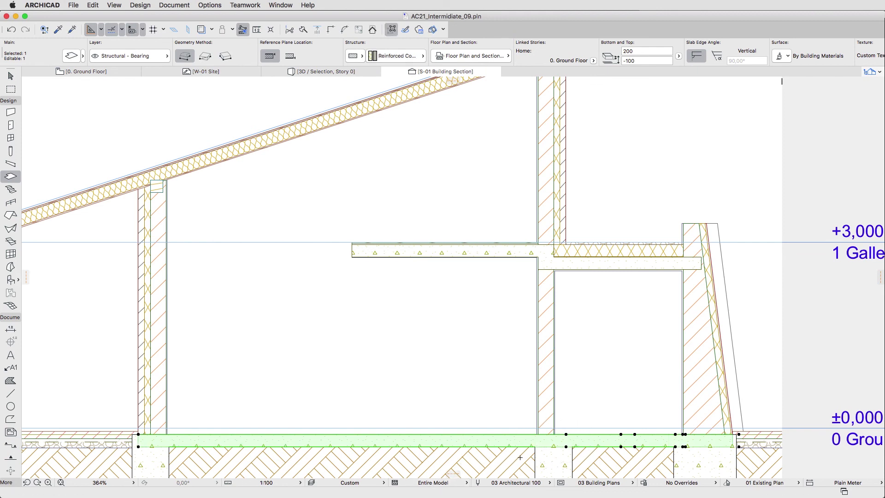
{"action": "key", "text": "Escape"}
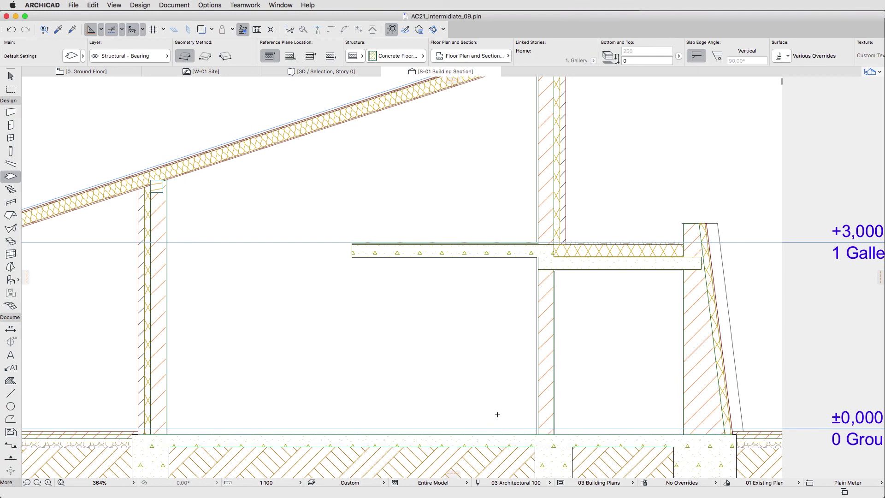